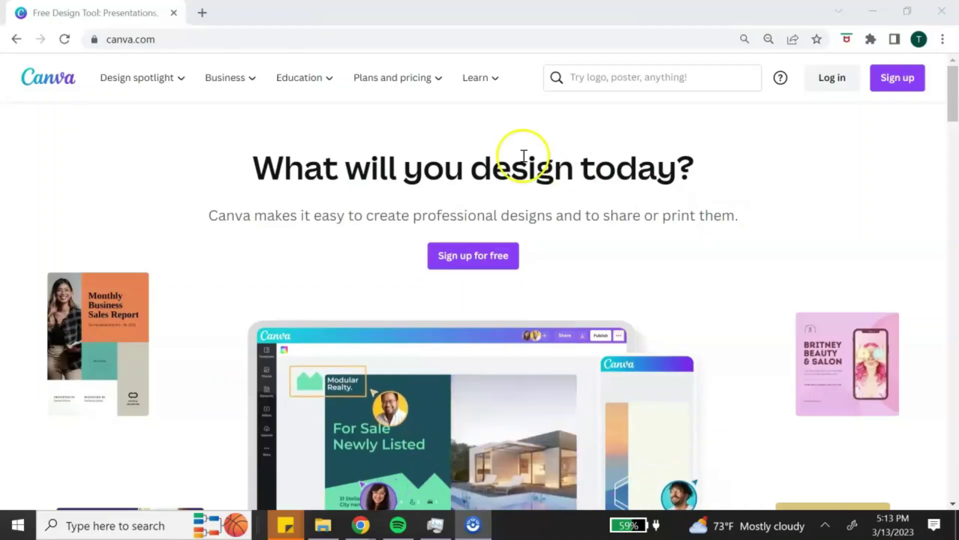
Step: Sign up for a free Canva account using the email option
left_click(491, 251)
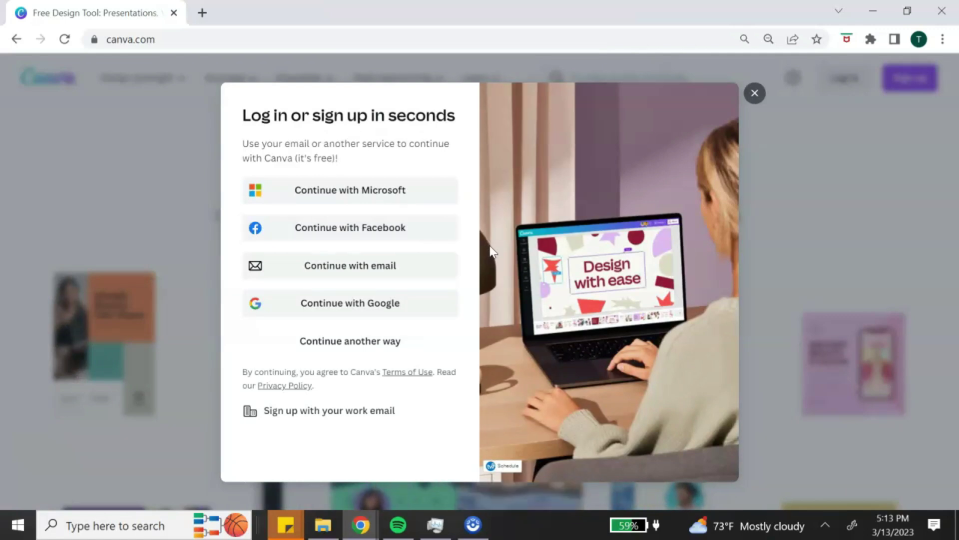
left_click(451, 262)
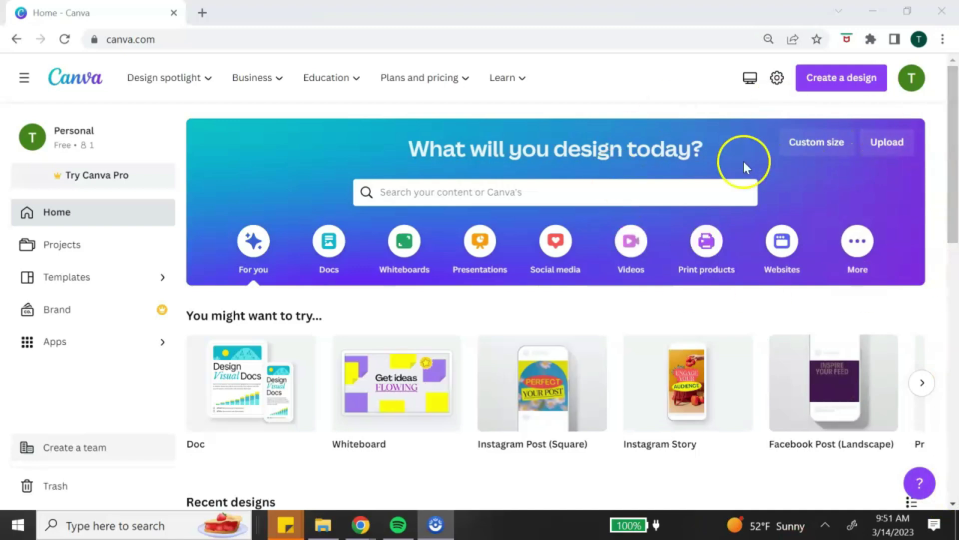
left_click(662, 192)
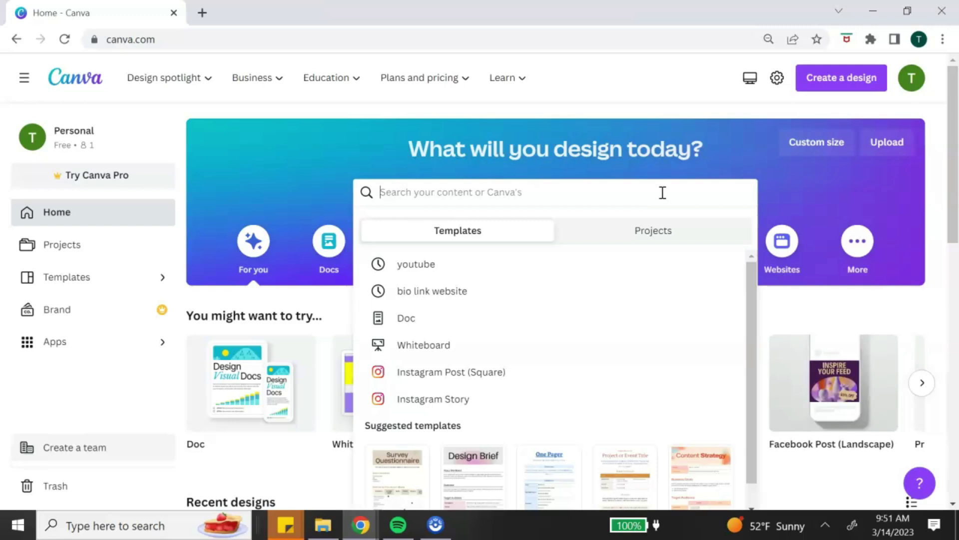
left_click(774, 194)
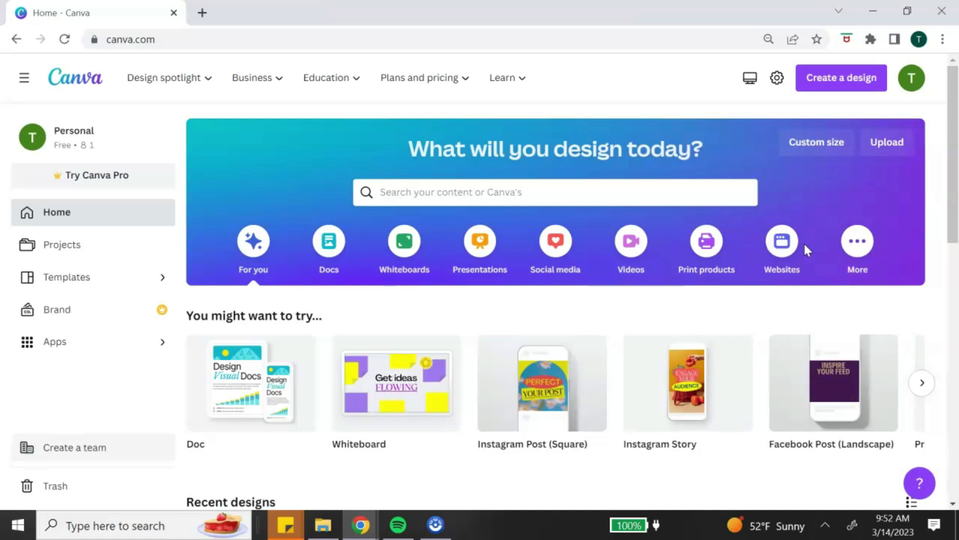
scroll(300, 274, "down", 1)
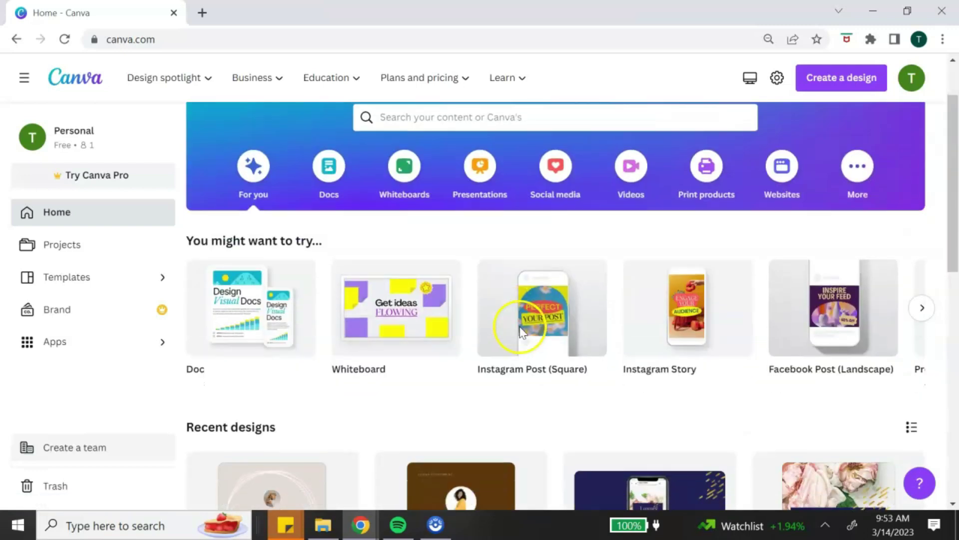
left_click(558, 326)
scroll(558, 330, "down", 5)
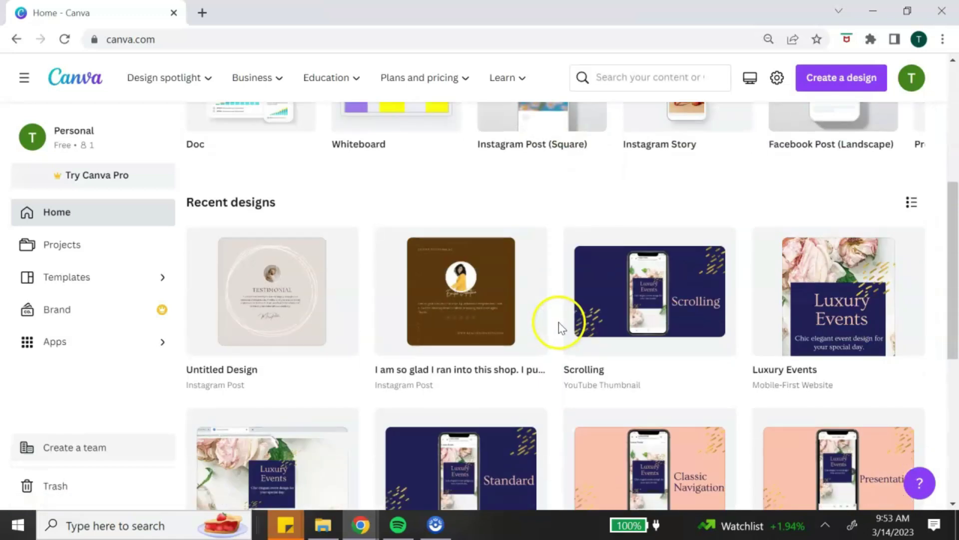
scroll(600, 327, "down", 2)
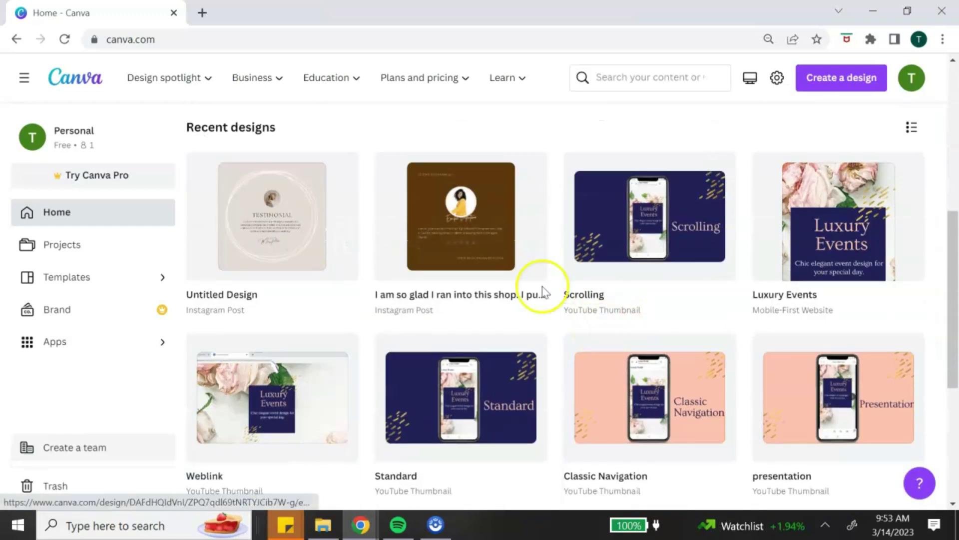
scroll(889, 356, "up", 2)
scroll(889, 355, "up", 5)
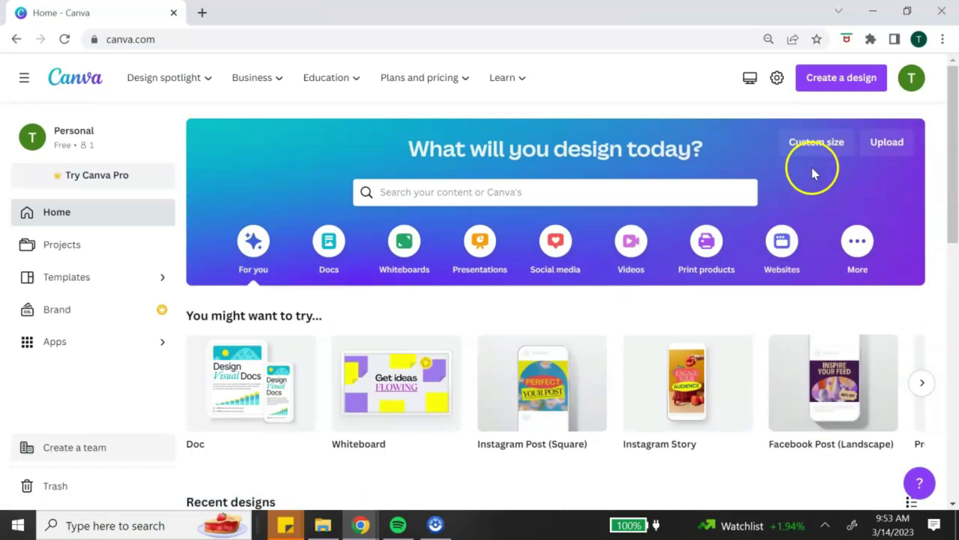
Step: Create a blank 1080 × 1080 px square Instagram Post design
left_click(849, 84)
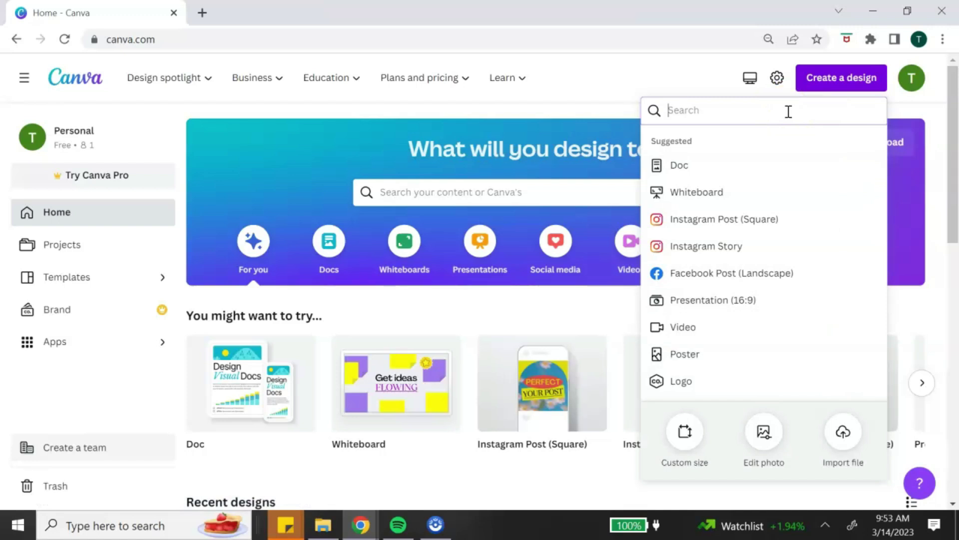
left_click(788, 114)
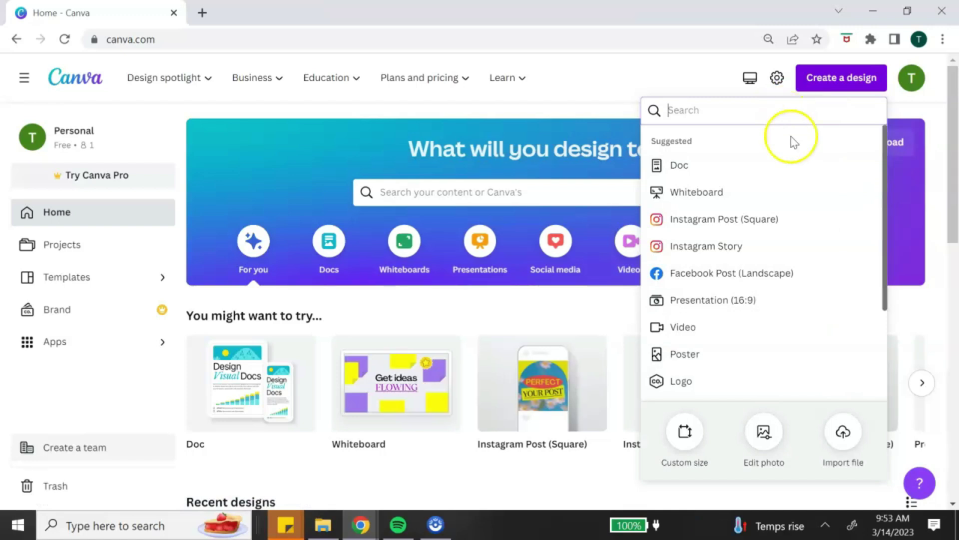
left_click(799, 226)
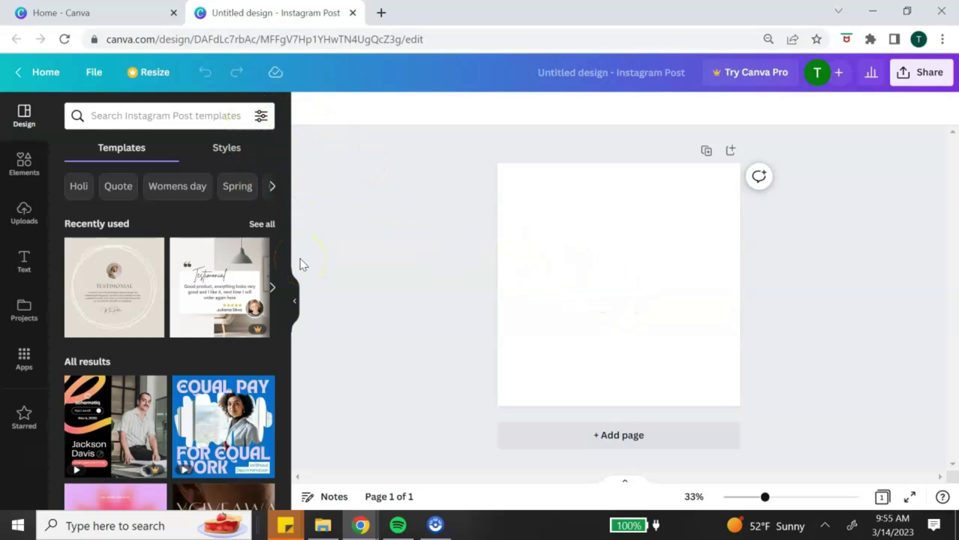
scroll(280, 257, "down", 3)
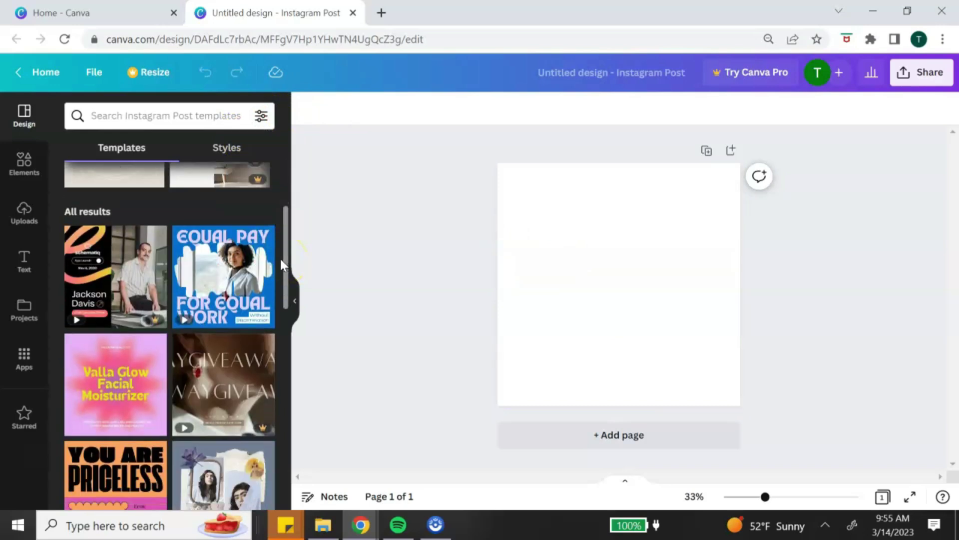
scroll(280, 256, "down", 2)
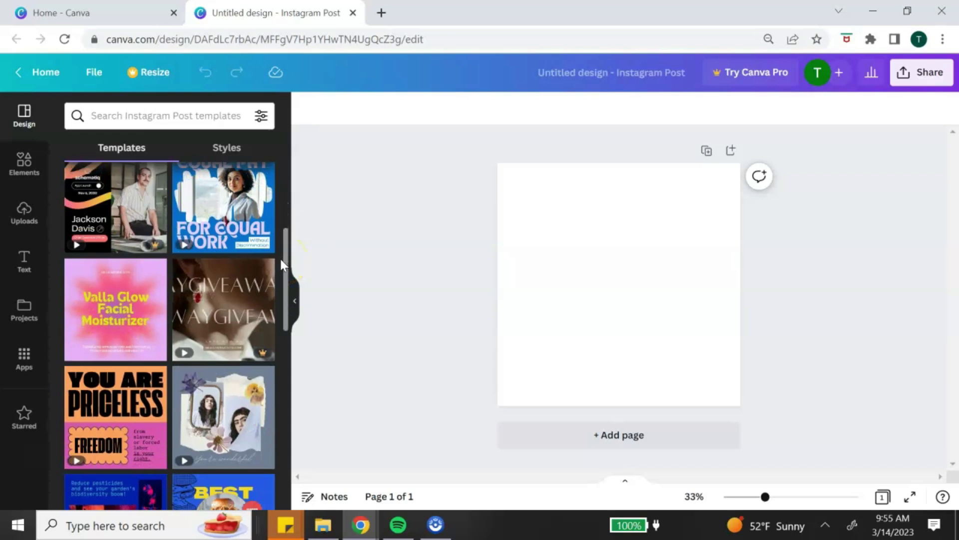
scroll(280, 257, "down", 3)
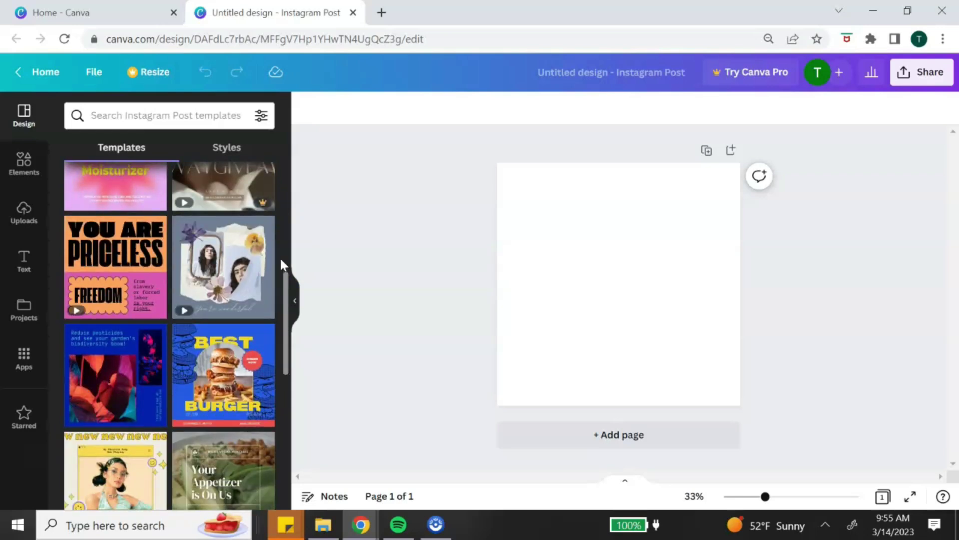
scroll(280, 257, "up", 3)
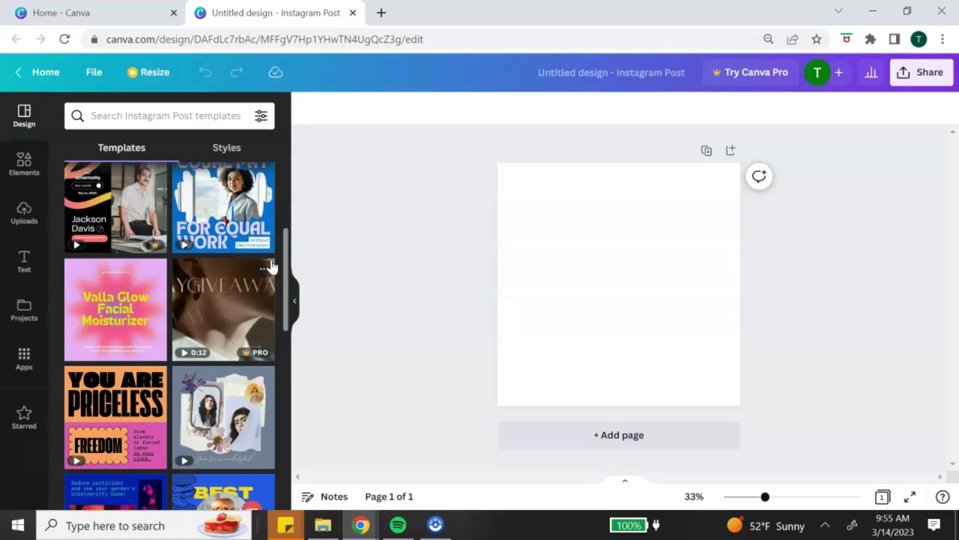
scroll(261, 238, "down", 4)
scroll(261, 238, "down", 8)
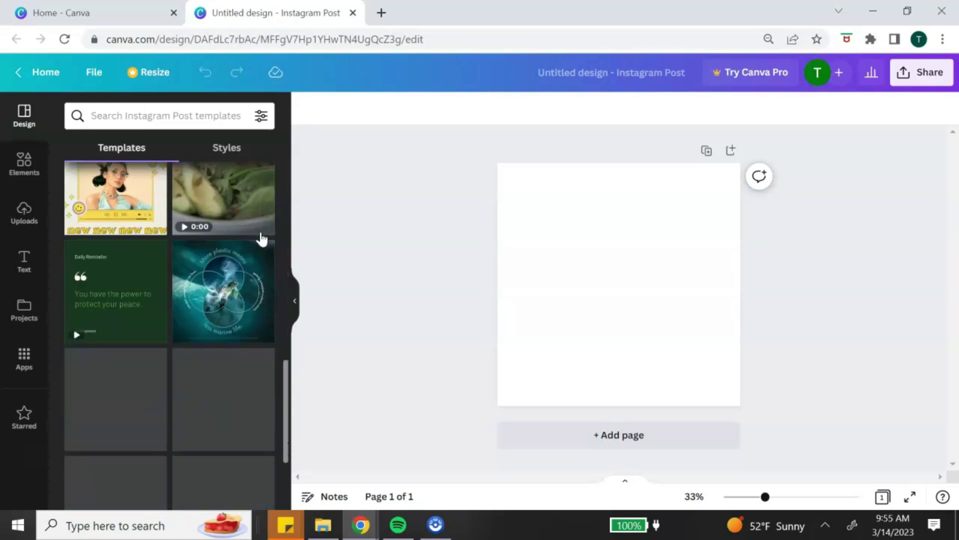
scroll(259, 236, "up", 12)
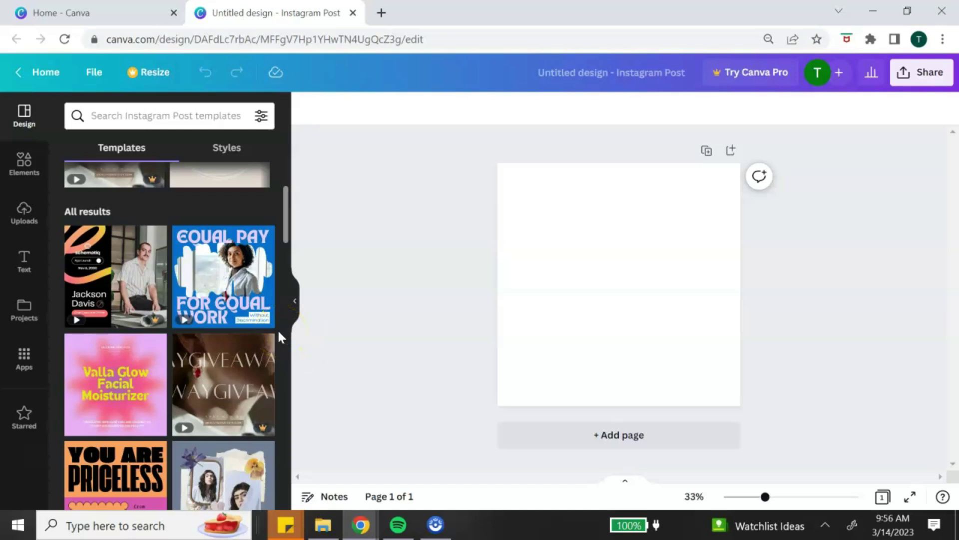
left_click(248, 362)
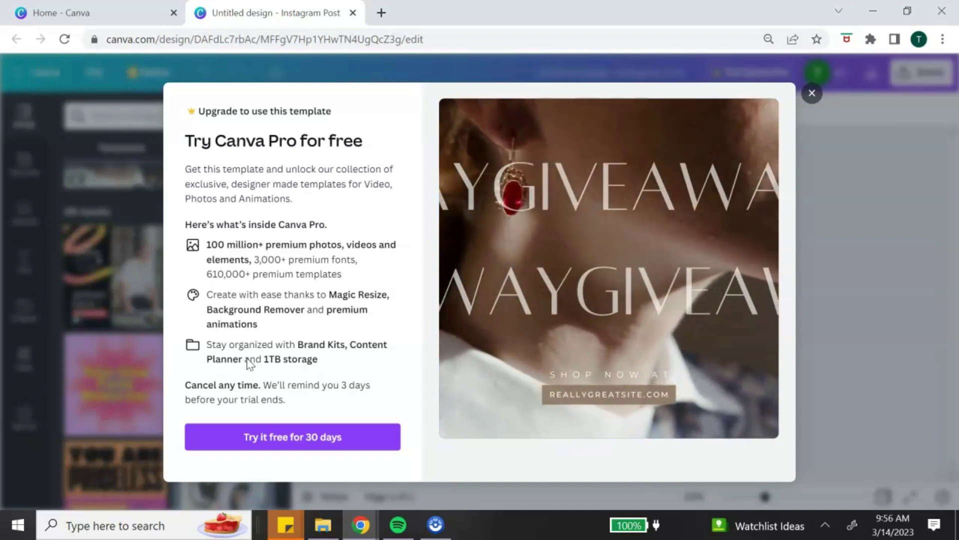
left_click(812, 93)
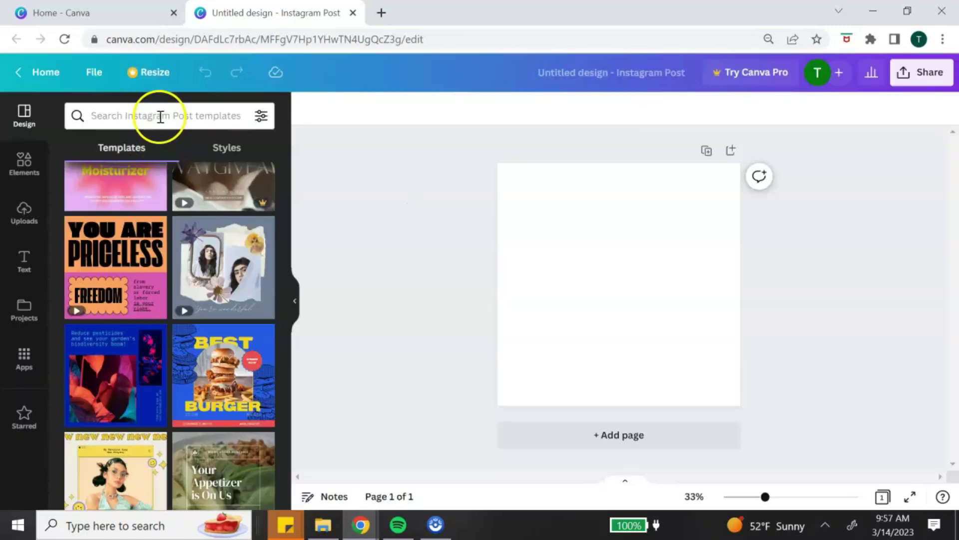
Step: Search templates for 'testimonial' and apply the beige Client Testimonial template
left_click(161, 120)
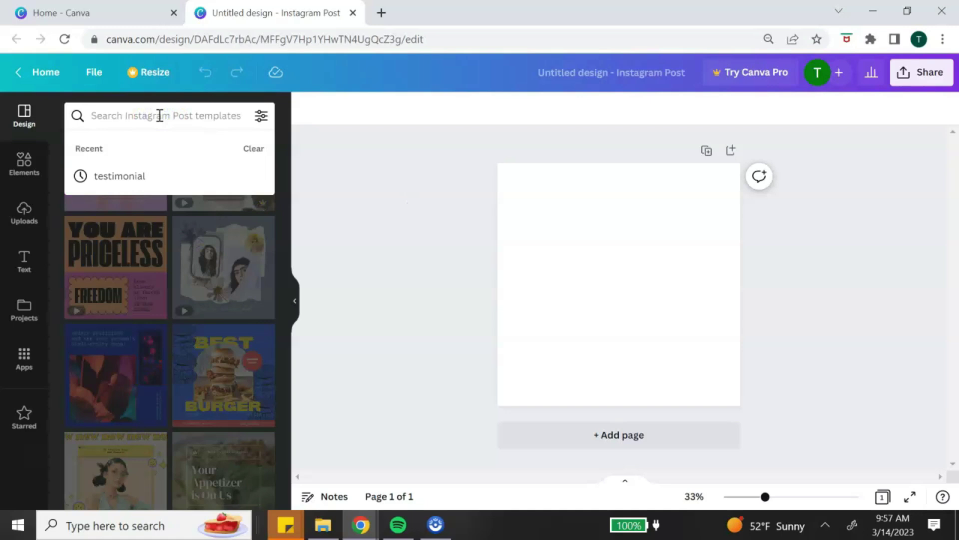
type("testi")
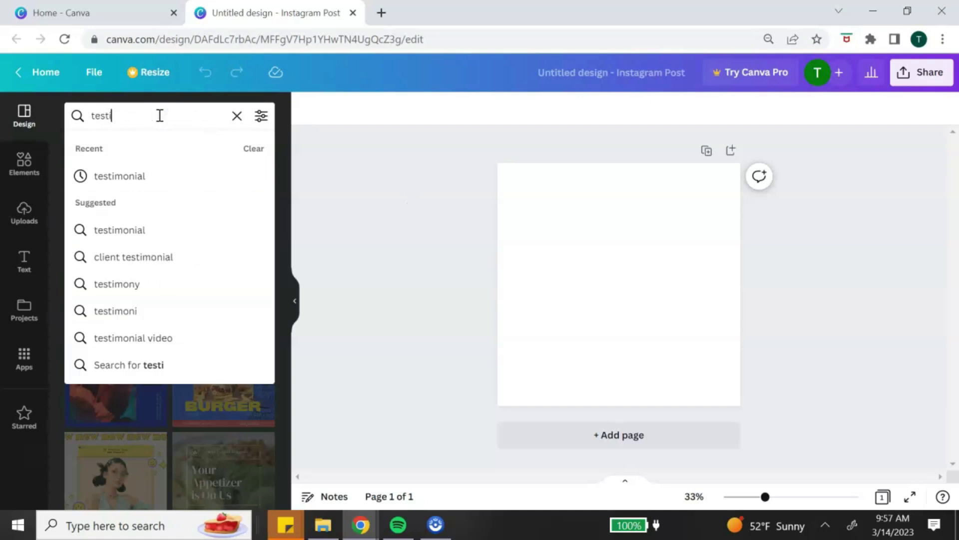
left_click(133, 177)
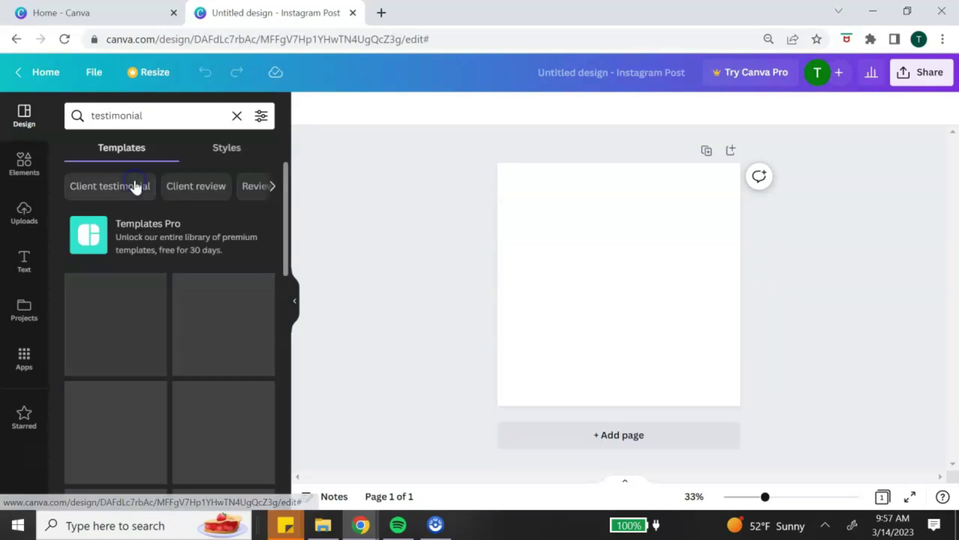
scroll(205, 305, "down", 3)
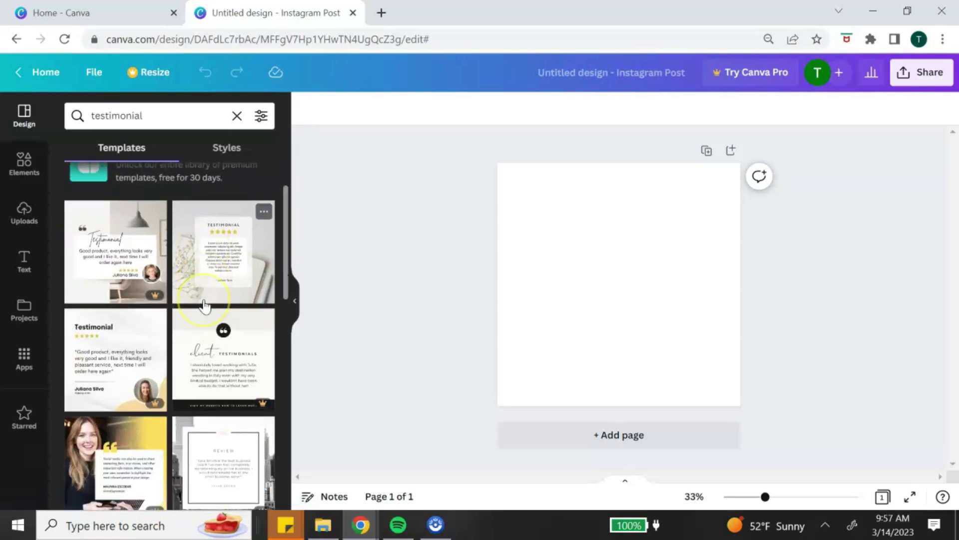
scroll(205, 305, "down", 8)
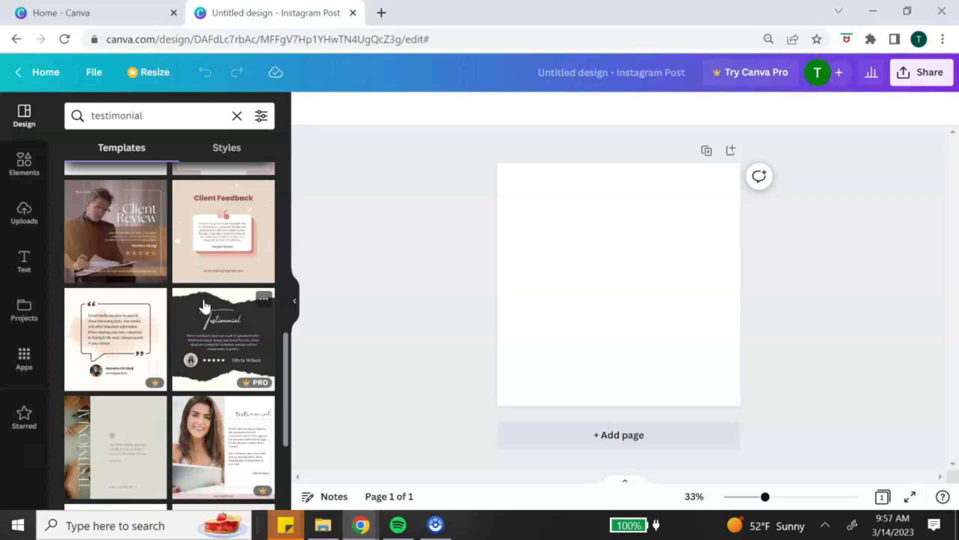
scroll(195, 299, "down", 5)
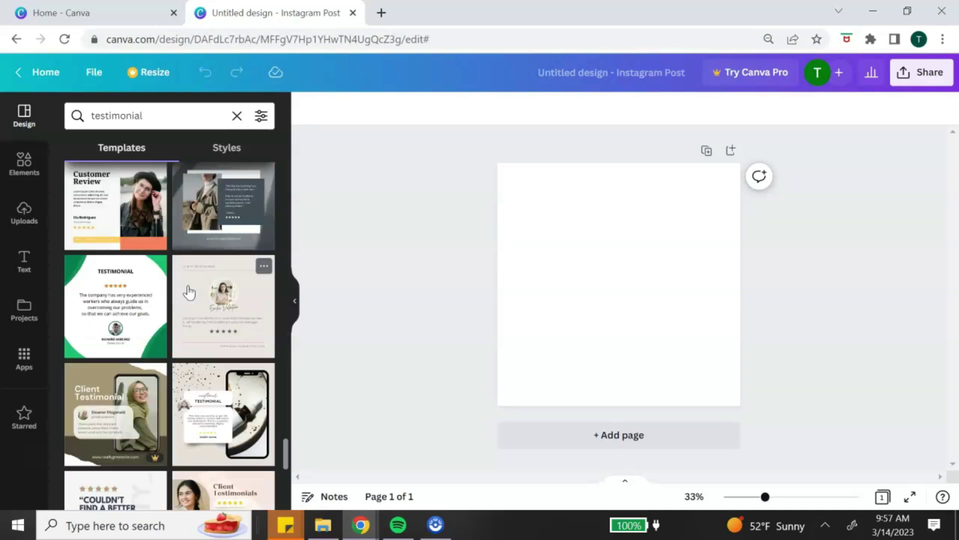
left_click(190, 287)
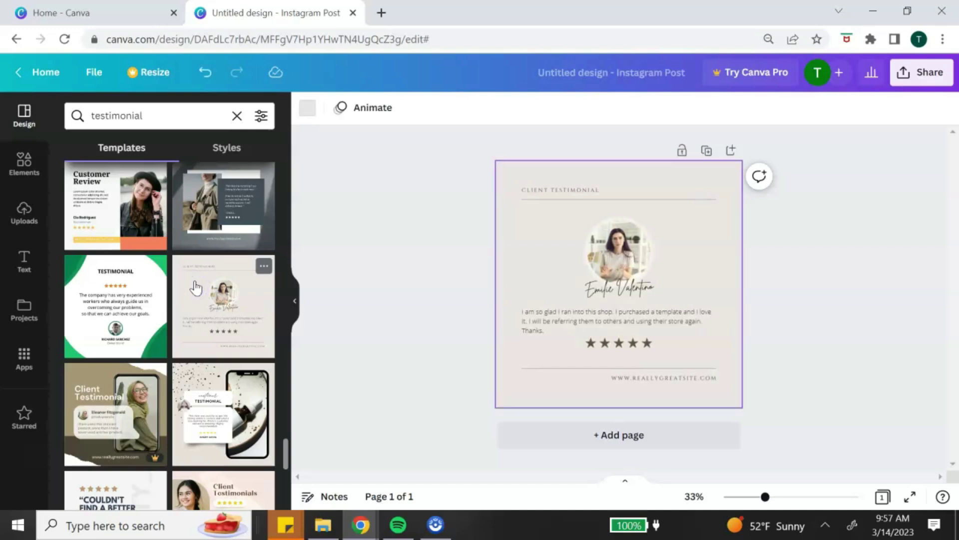
Step: Zoom to 40% and browse fonts for the heading, keeping it in Cinzel
left_click(772, 497)
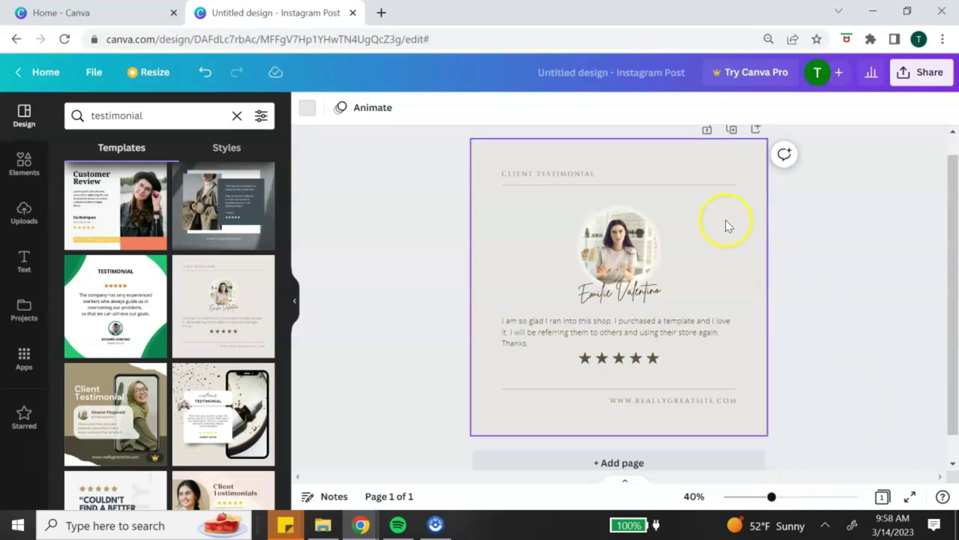
left_click(612, 174)
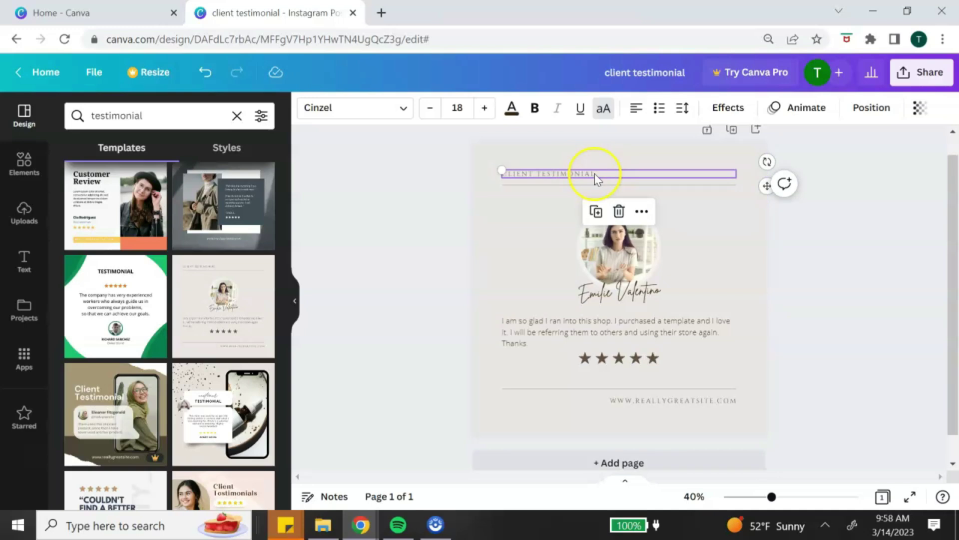
left_click(403, 109)
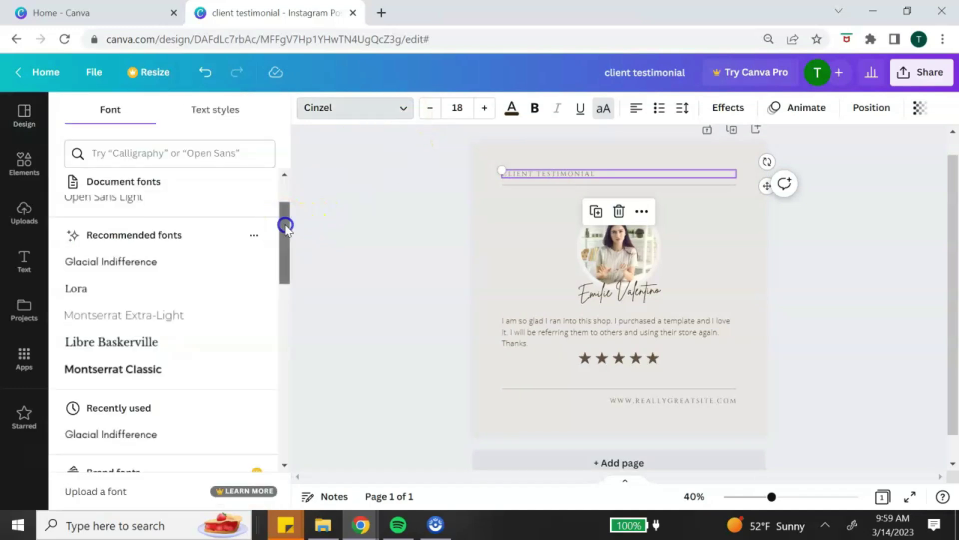
left_click_drag(286, 226, 288, 230)
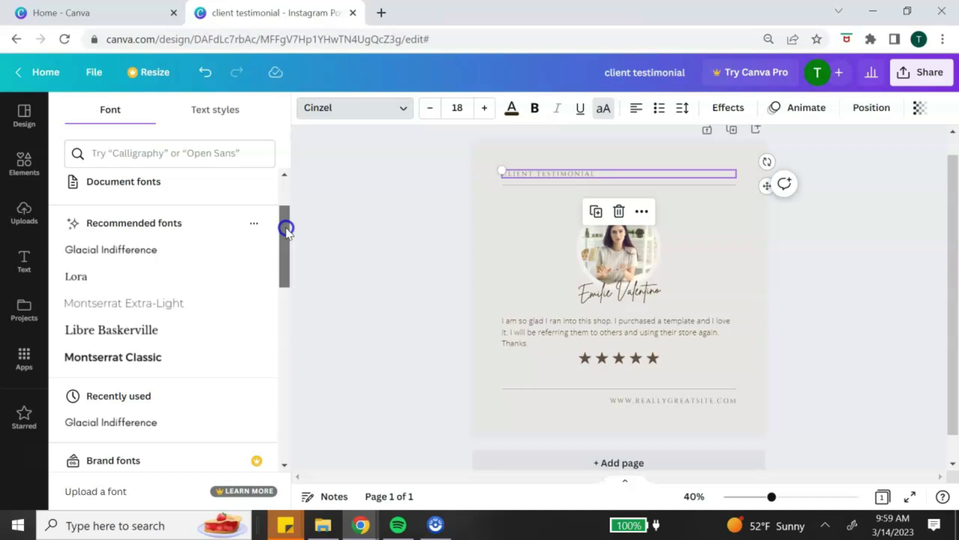
left_click_drag(286, 228, 289, 297)
left_click_drag(288, 297, 289, 401)
left_click(355, 107)
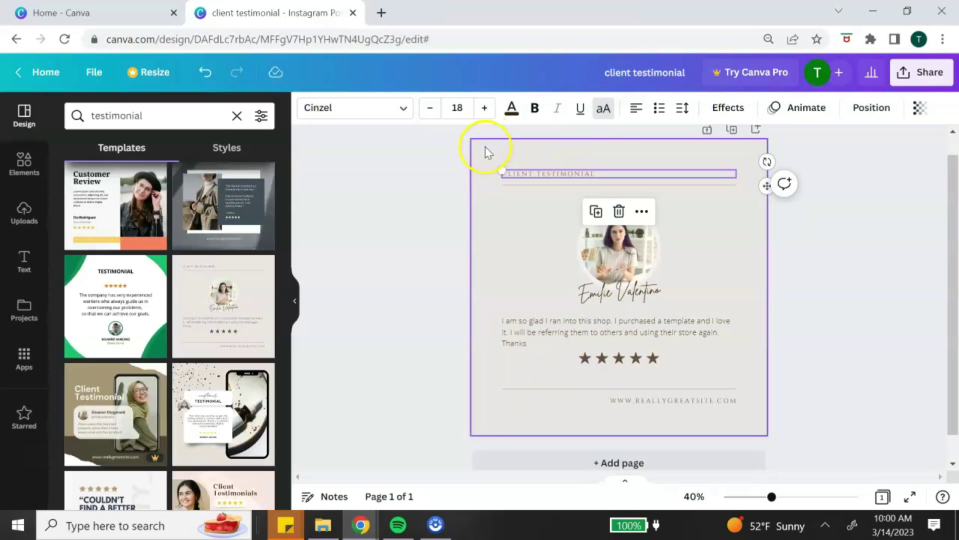
Step: Raise the CLIENT TESTIMONIAL heading's font size from 18 to 36
left_click(431, 109)
left_click(432, 109)
left_click(432, 109)
left_click(432, 109)
left_click(432, 109)
left_click(485, 109)
left_click(484, 109)
left_click(484, 109)
left_click(485, 109)
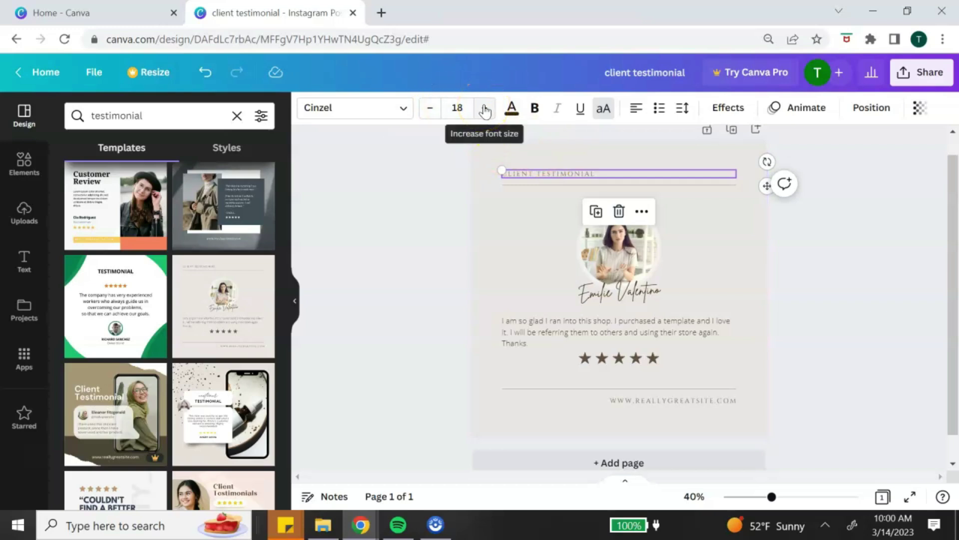
left_click(484, 109)
left_click(484, 109)
left_click(484, 109)
left_click(485, 108)
left_click(484, 108)
left_click(484, 109)
left_click(485, 108)
left_click(484, 109)
left_click(485, 109)
left_click(484, 109)
left_click(484, 109)
left_click(484, 109)
left_click(484, 109)
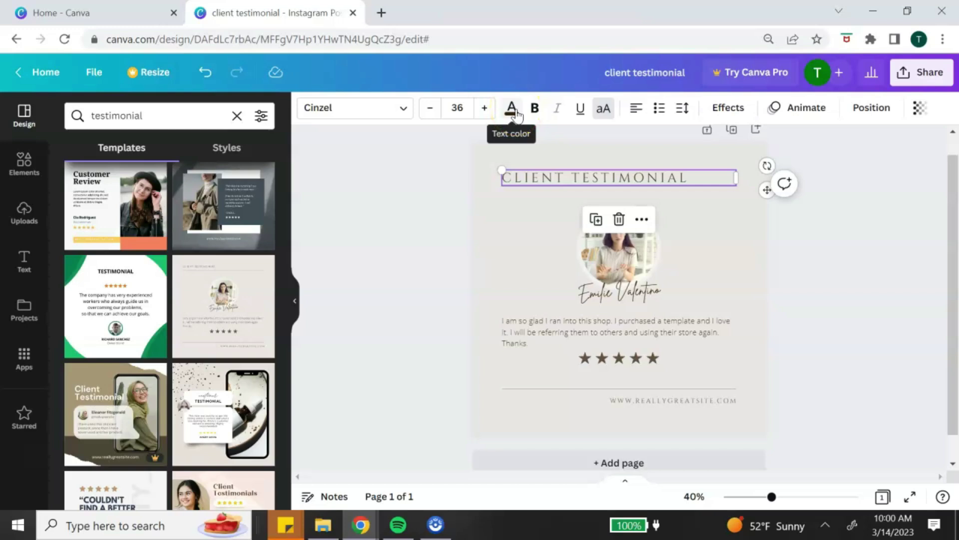
left_click(513, 109)
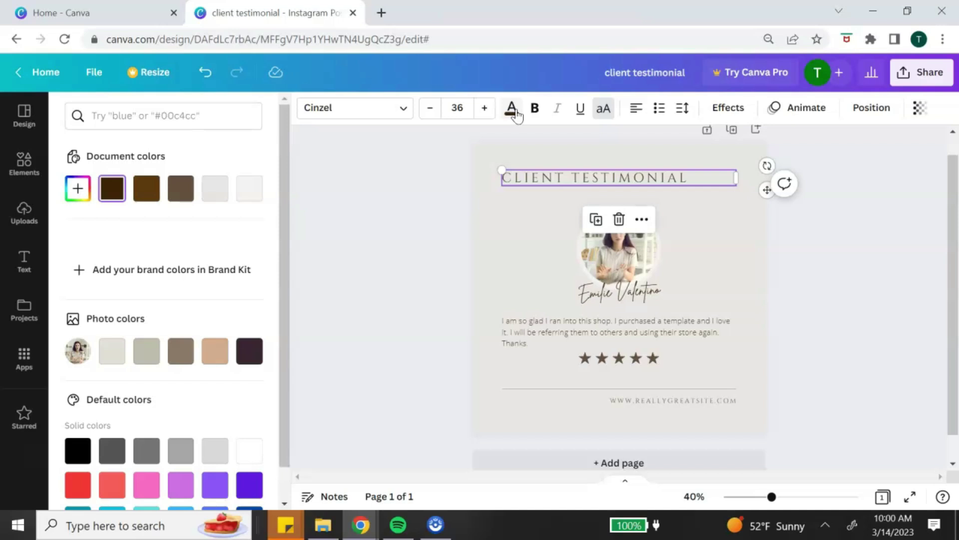
Step: Recolour all the dark brown text to the light off-white document colour
left_click(79, 189)
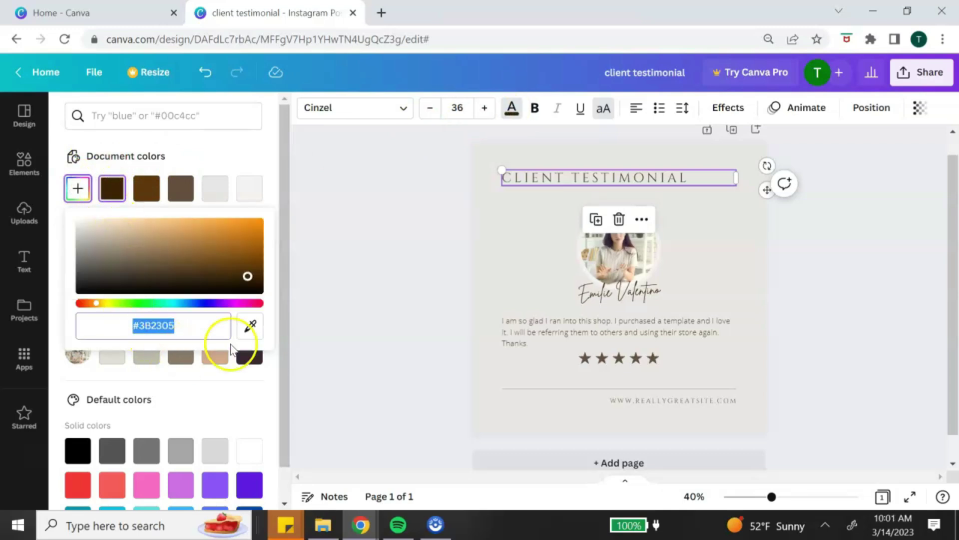
left_click(179, 322)
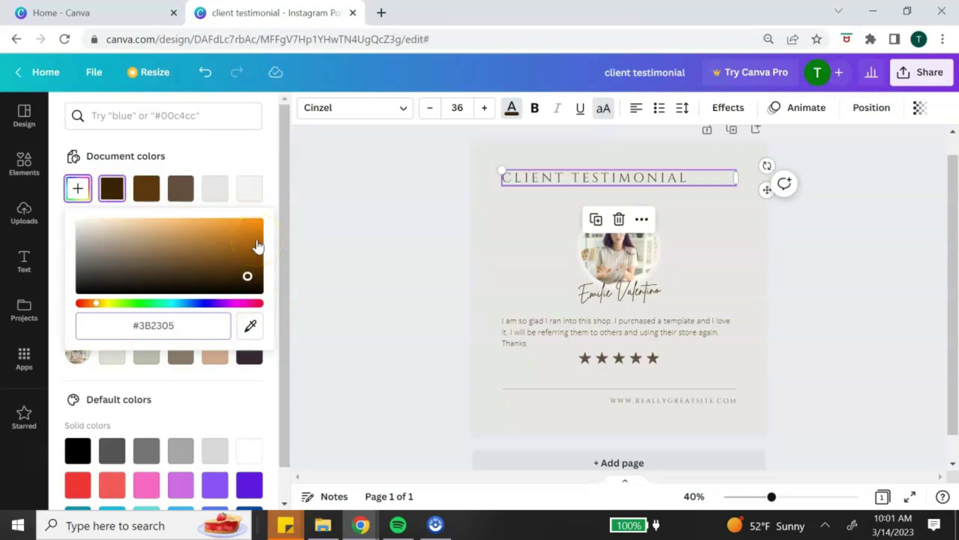
key("Escape")
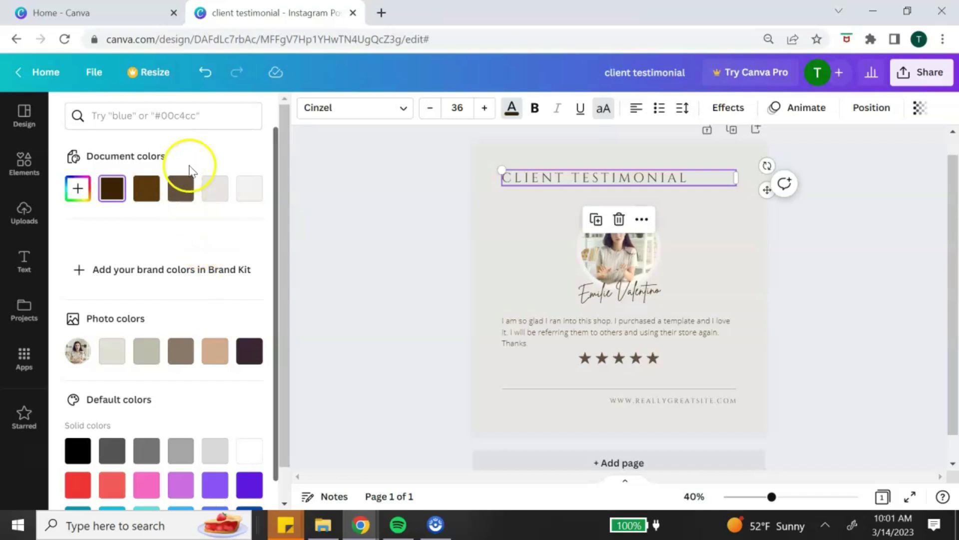
left_click(246, 194)
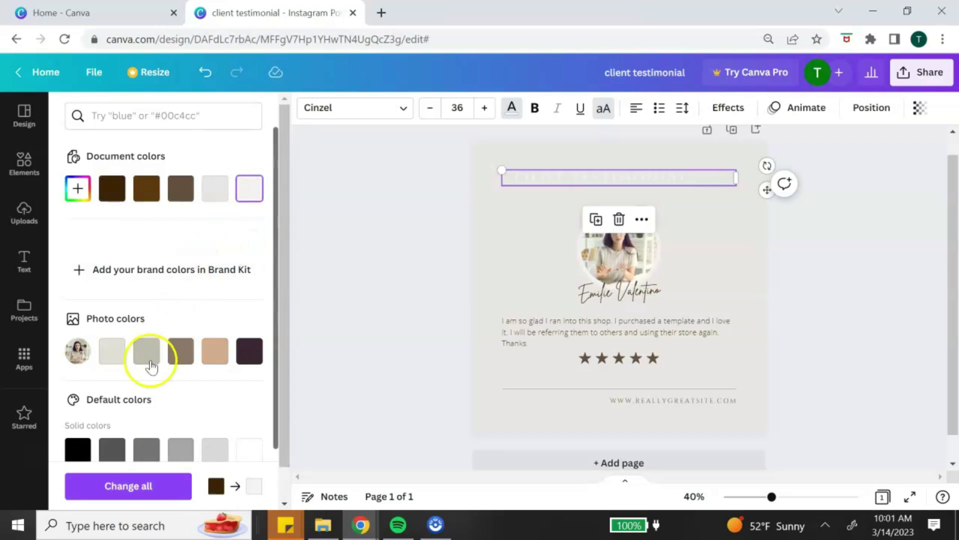
left_click(156, 491)
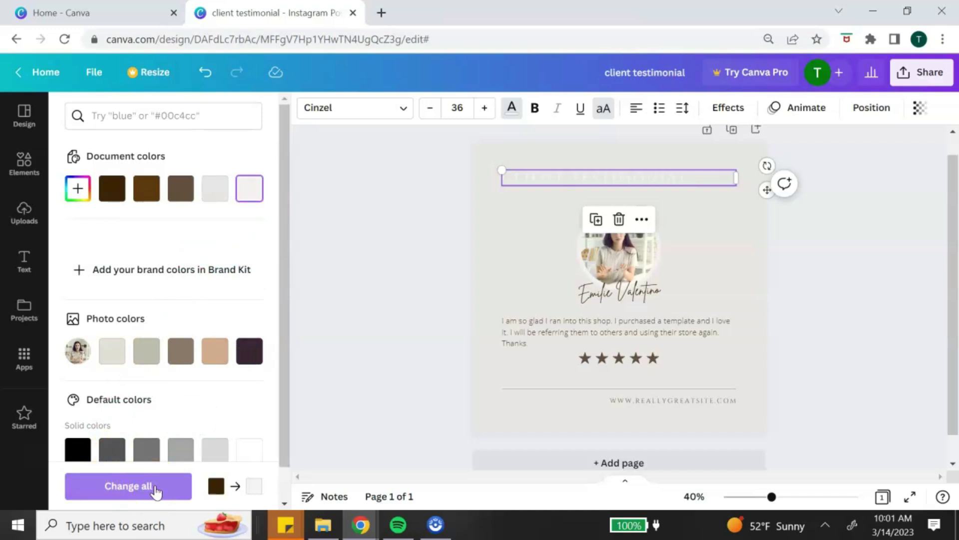
left_click(156, 491)
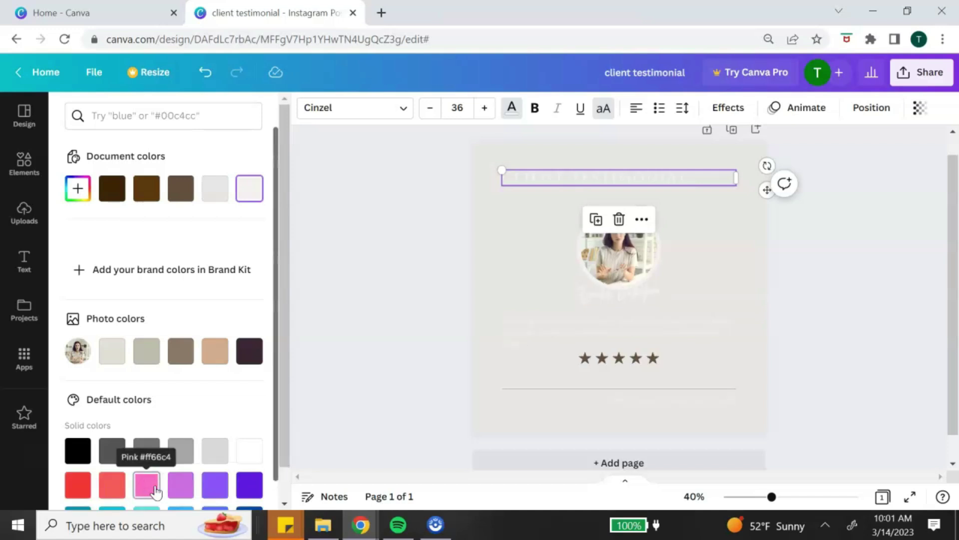
Step: Set the page background to the dark brown document colour
left_click(549, 152)
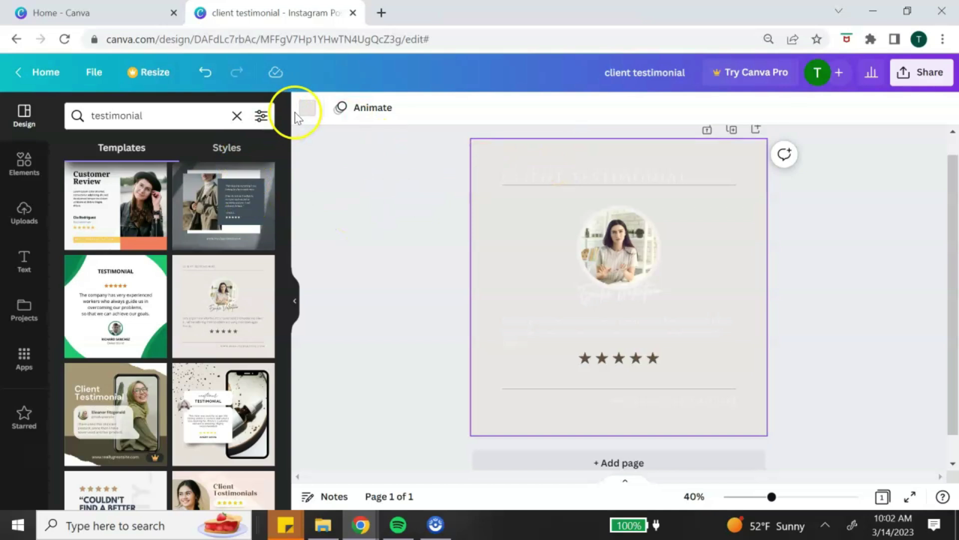
left_click(307, 113)
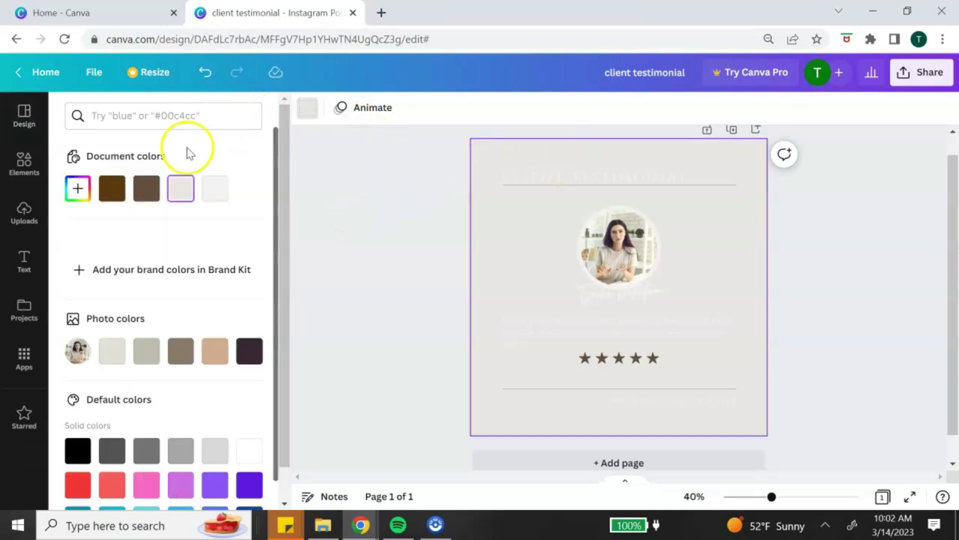
left_click(113, 190)
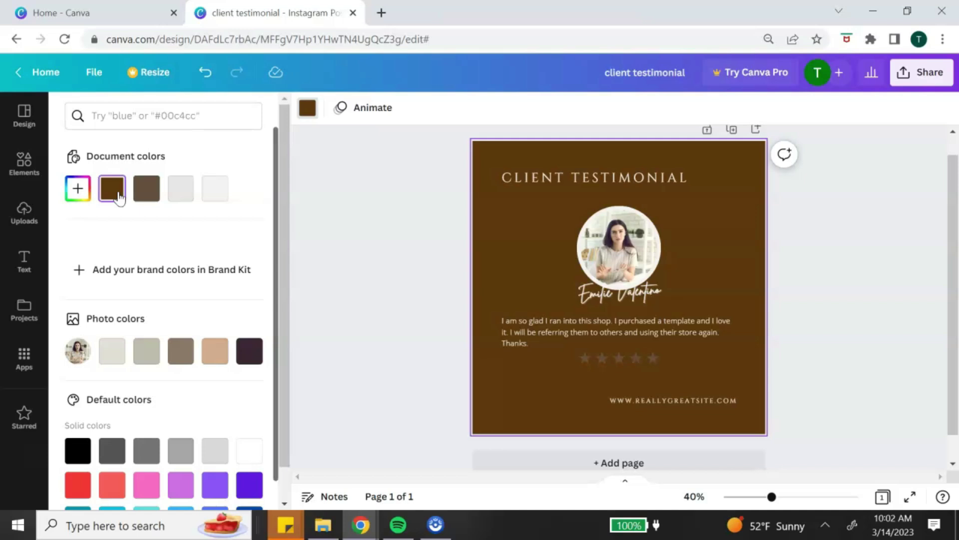
Step: Replace the sample script name under the photo with the client's full name
double_click(663, 290)
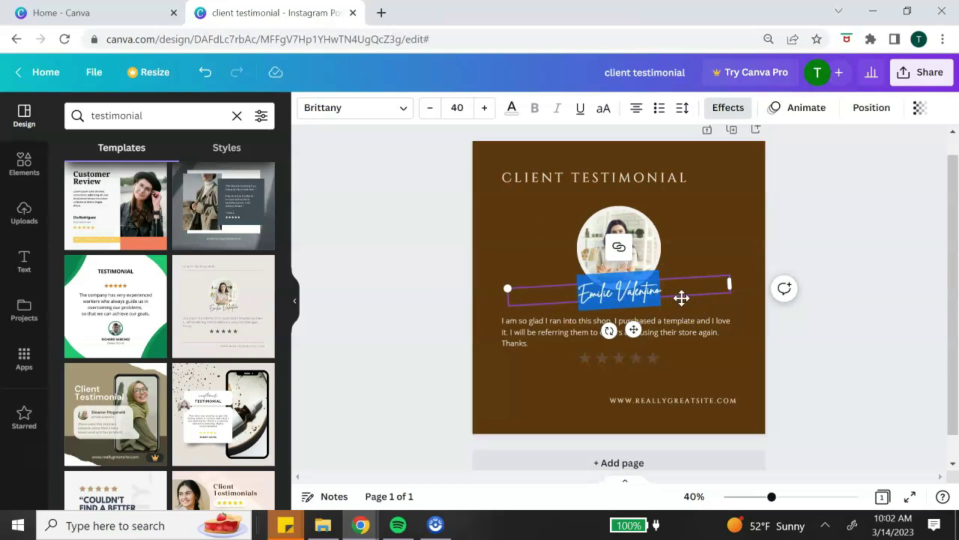
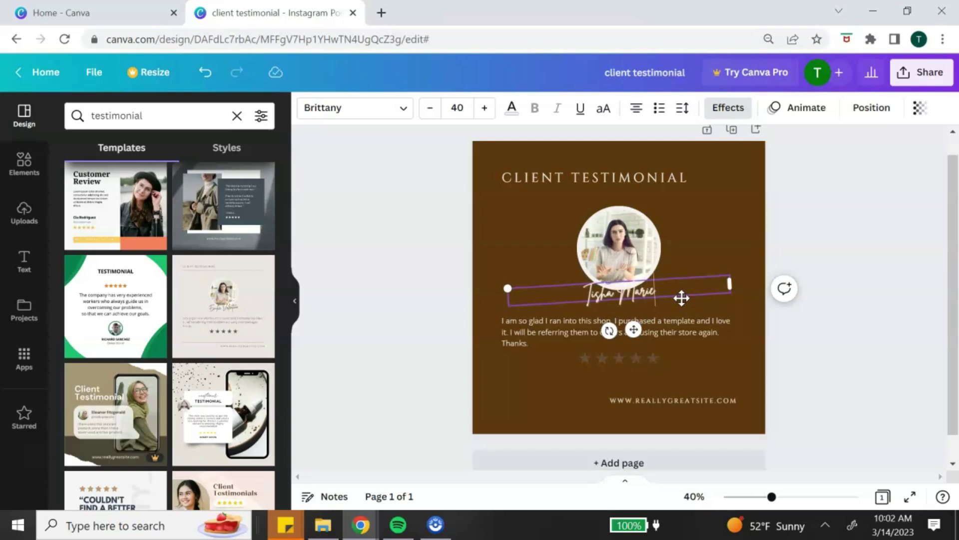
left_click(705, 208)
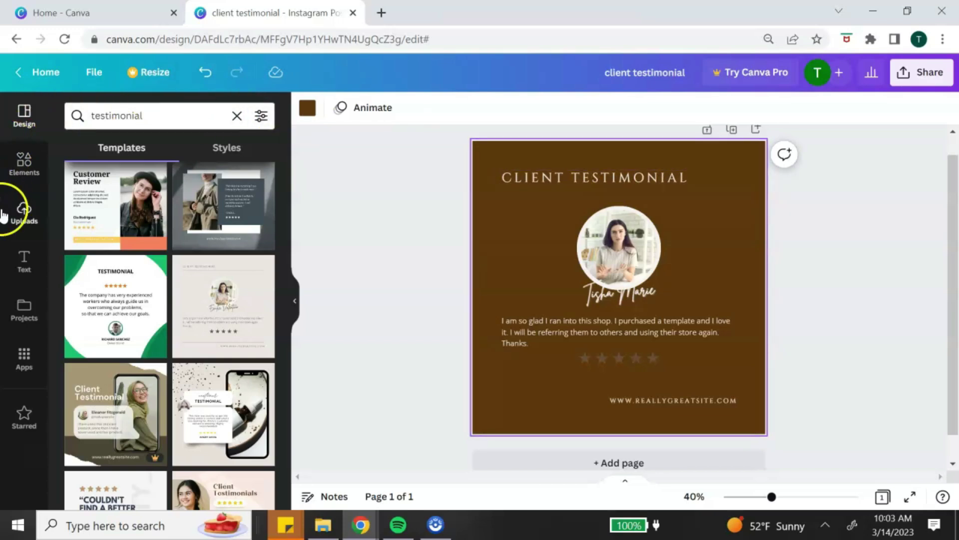
Step: Upload the smiling woman's photo from the computer into Uploads
left_click(23, 210)
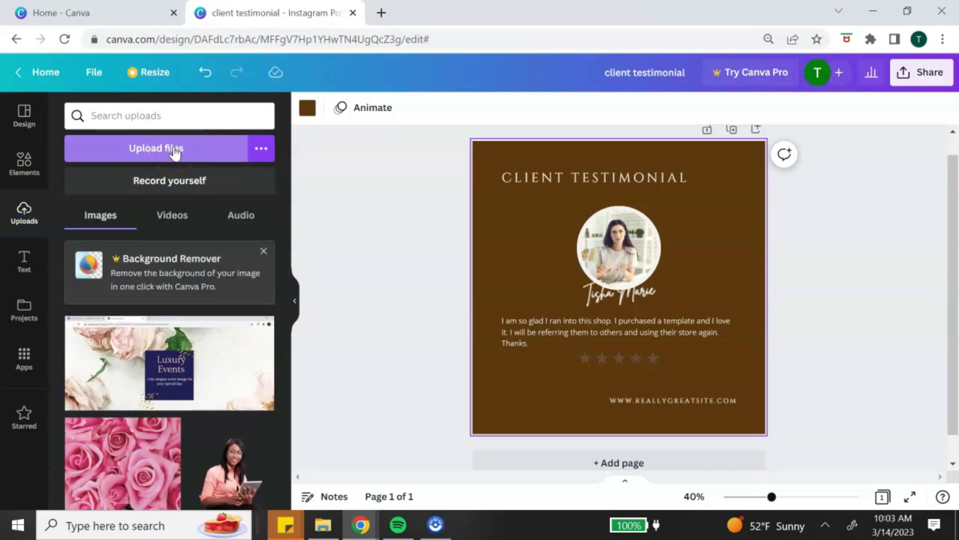
left_click(260, 150)
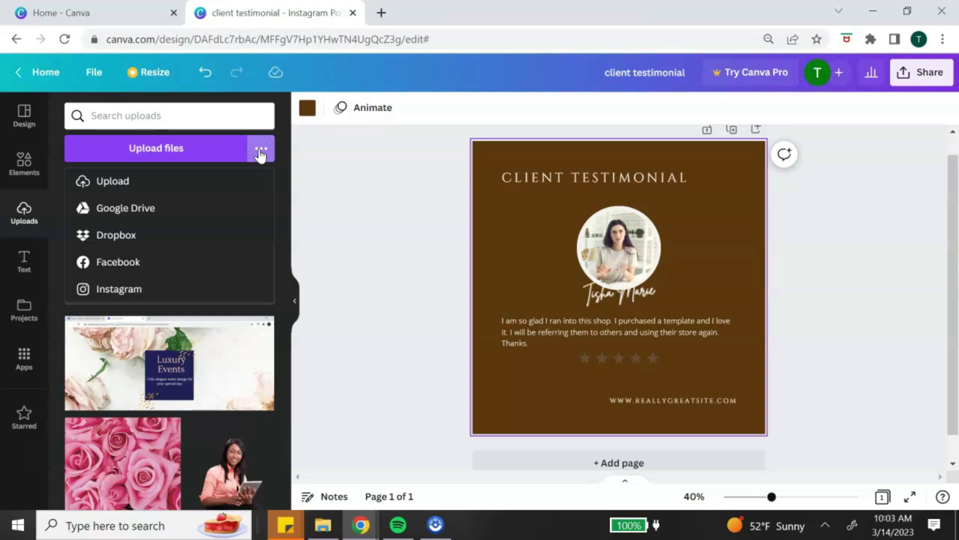
key("alt+Tab")
left_click(426, 400)
left_click(187, 225)
Step: Drop the uploaded photo into the circle frame, replacing the template portrait
left_click_drag(175, 205, 632, 271)
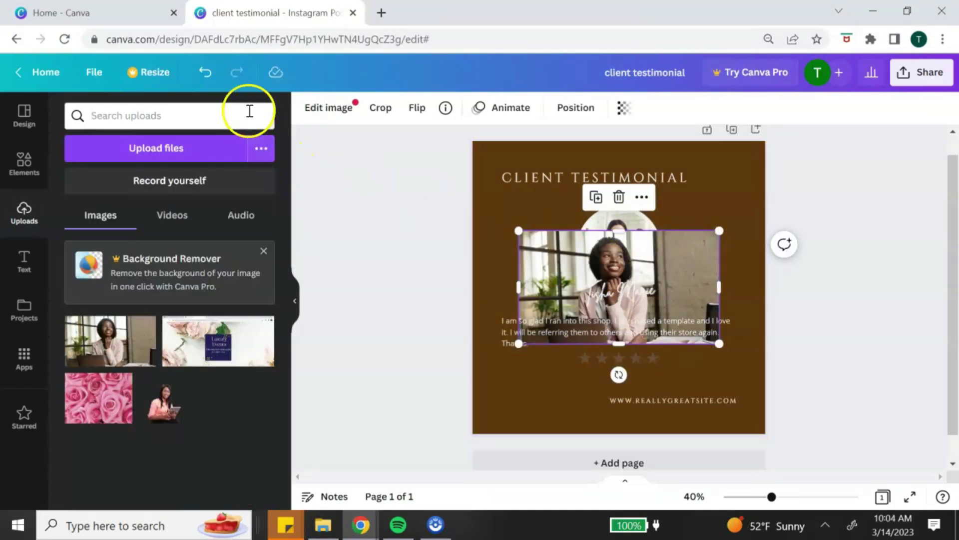
left_click(205, 73)
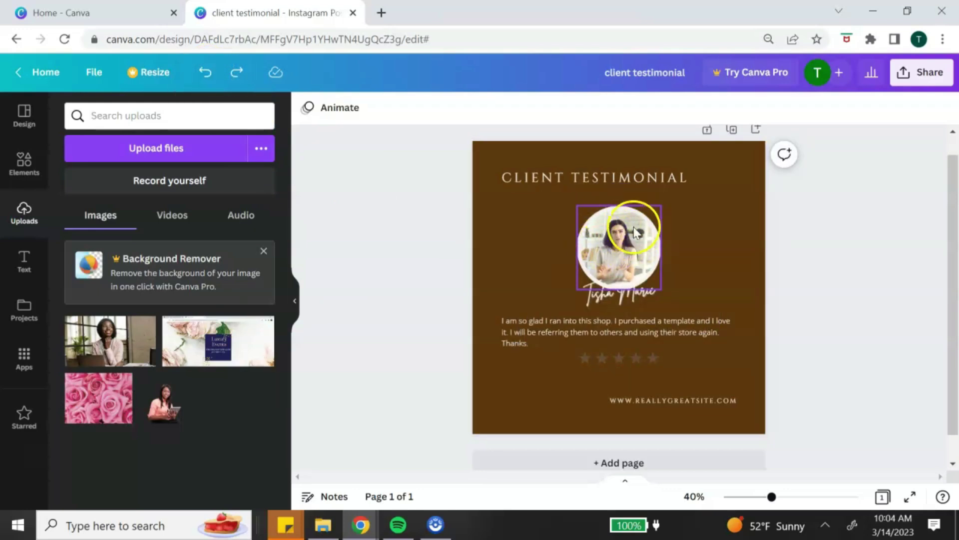
left_click(113, 343)
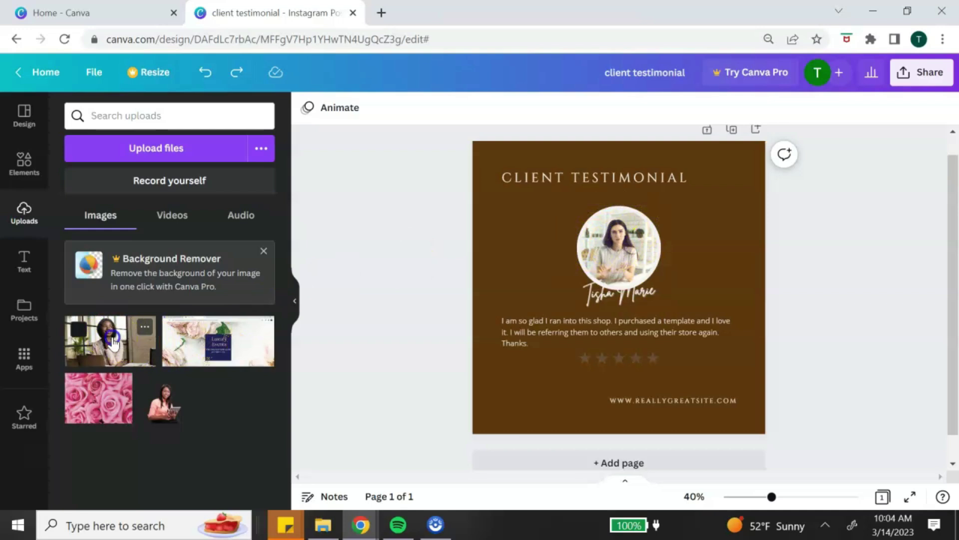
left_click_drag(113, 343, 606, 245)
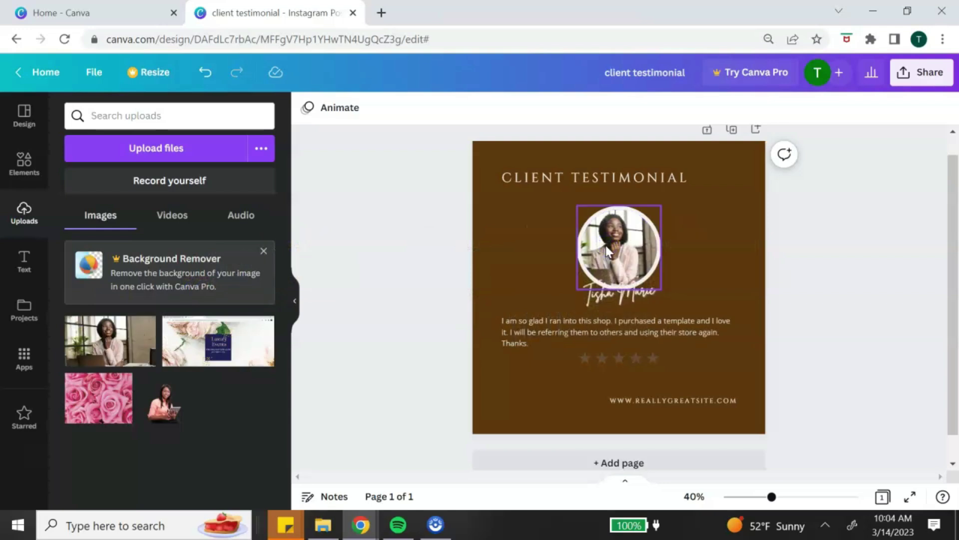
left_click(24, 163)
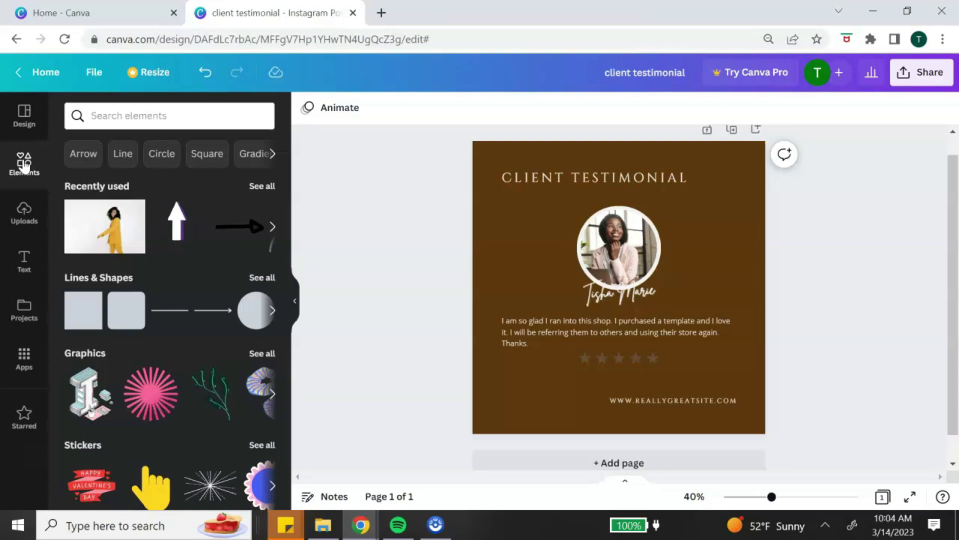
left_click(5, 218)
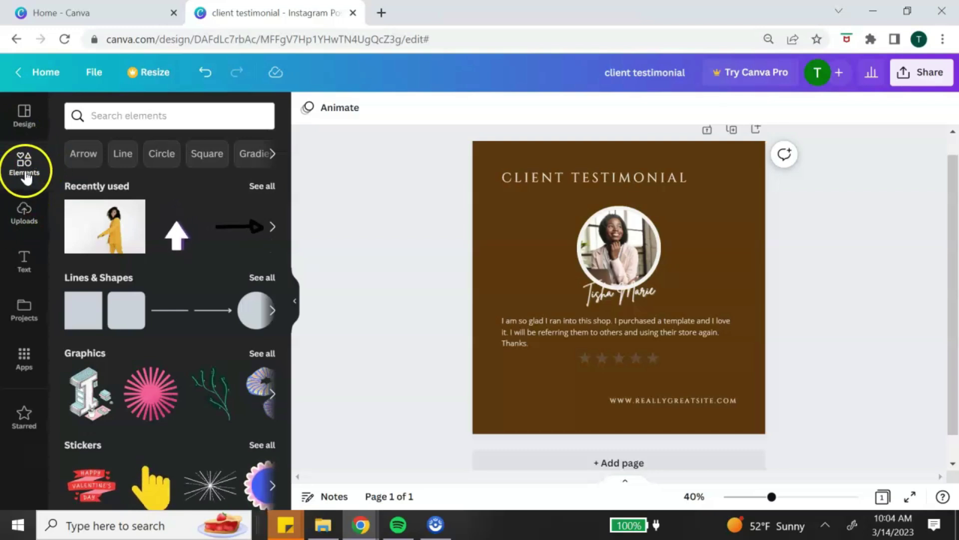
left_click(250, 205)
scroll(249, 208, "down", 1)
scroll(250, 207, "down", 5)
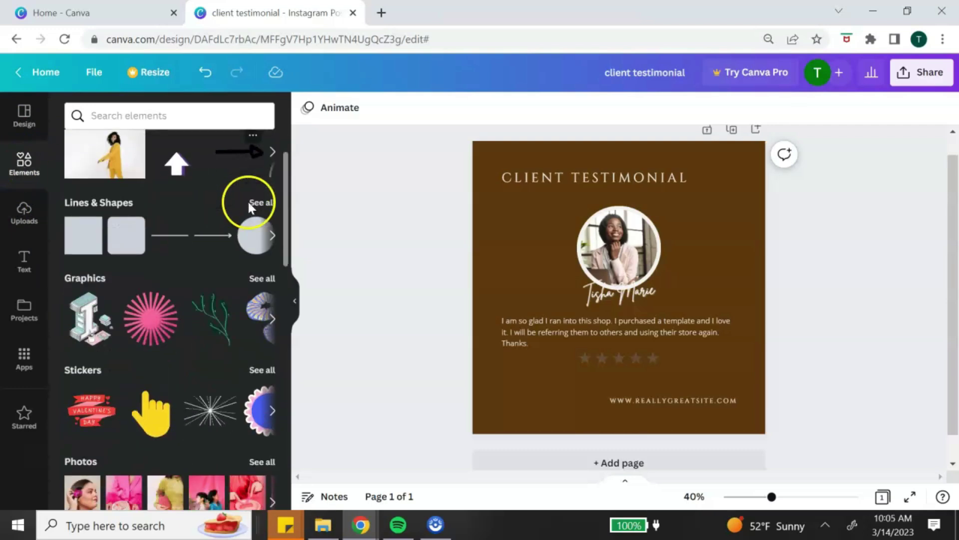
scroll(250, 209, "down", 5)
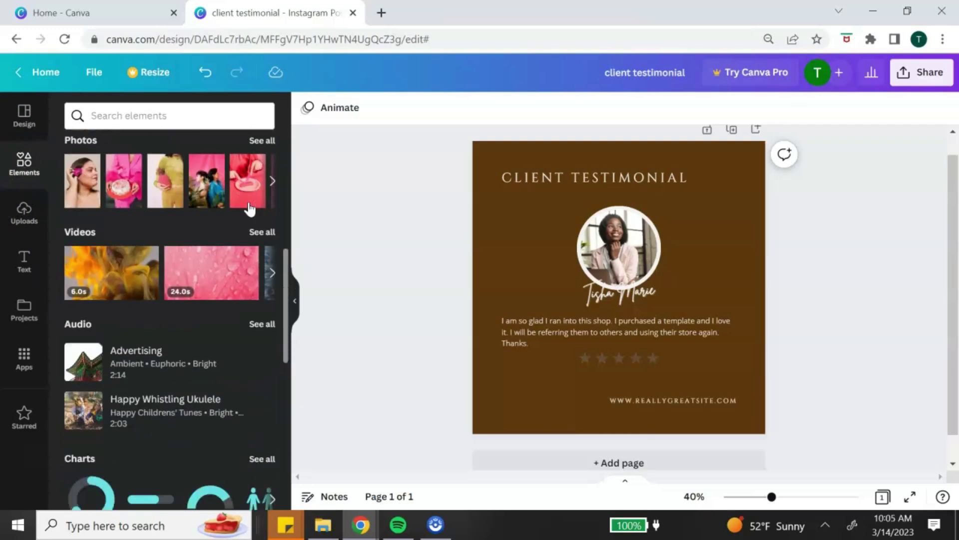
scroll(250, 207, "down", 2)
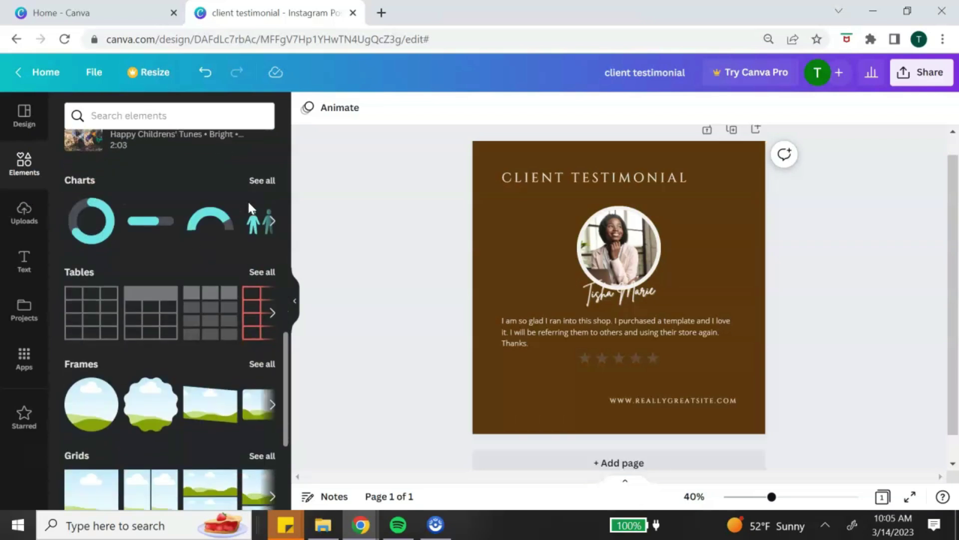
scroll(275, 266, "up", 12)
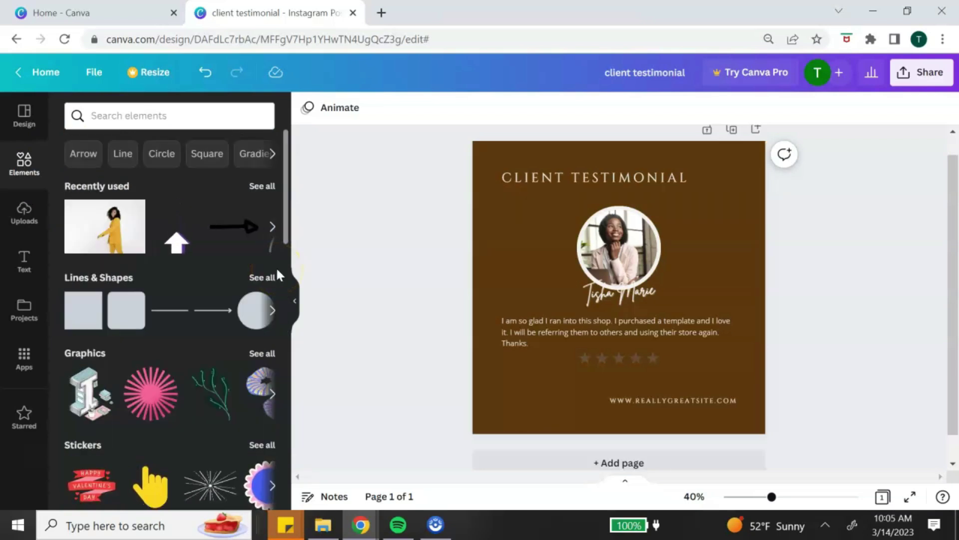
scroll(276, 266, "down", 5)
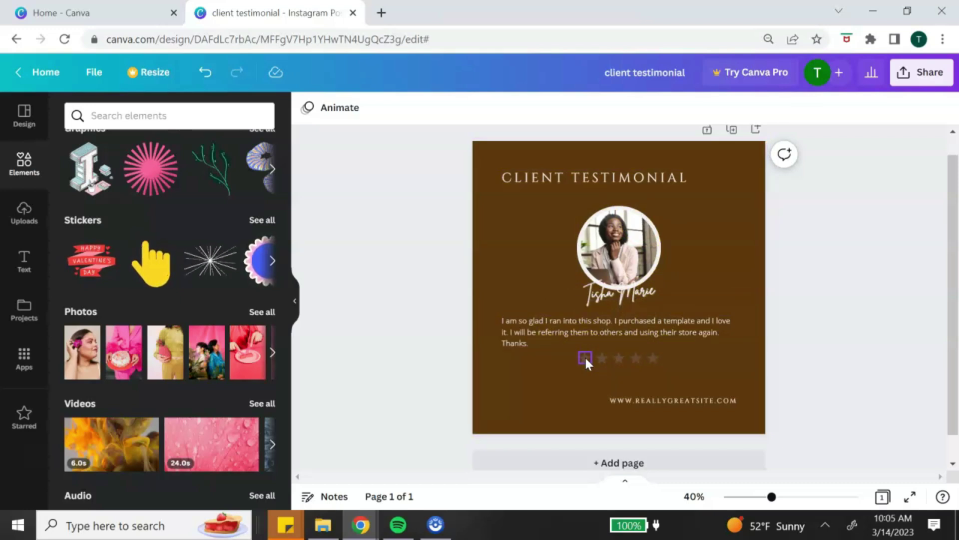
Step: Recolour all five rating stars from grey to yellow #ffde59
left_click(585, 356)
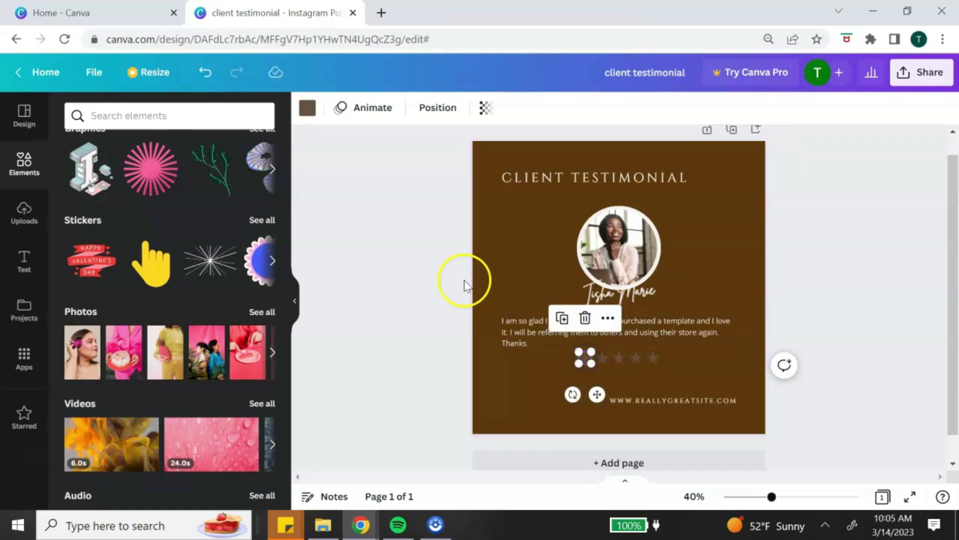
left_click(309, 109)
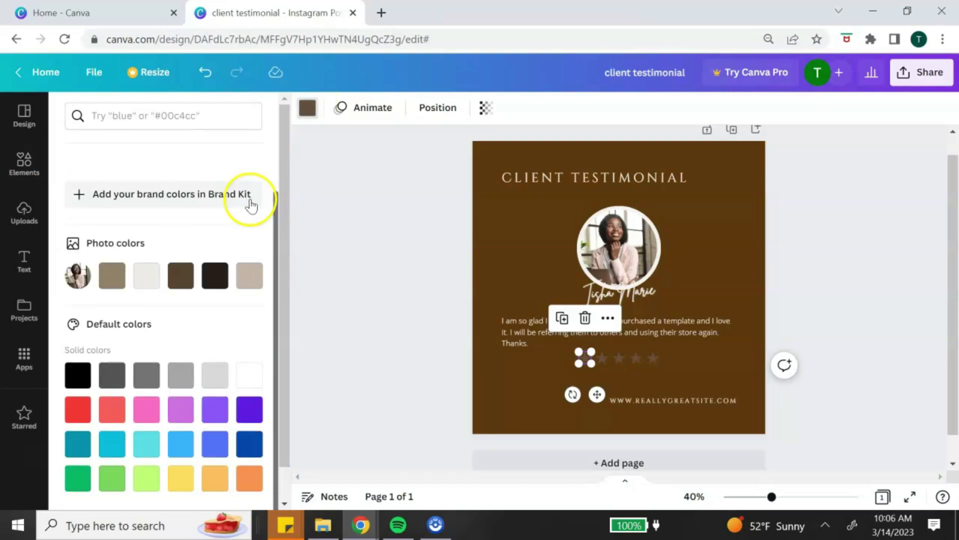
left_click(183, 480)
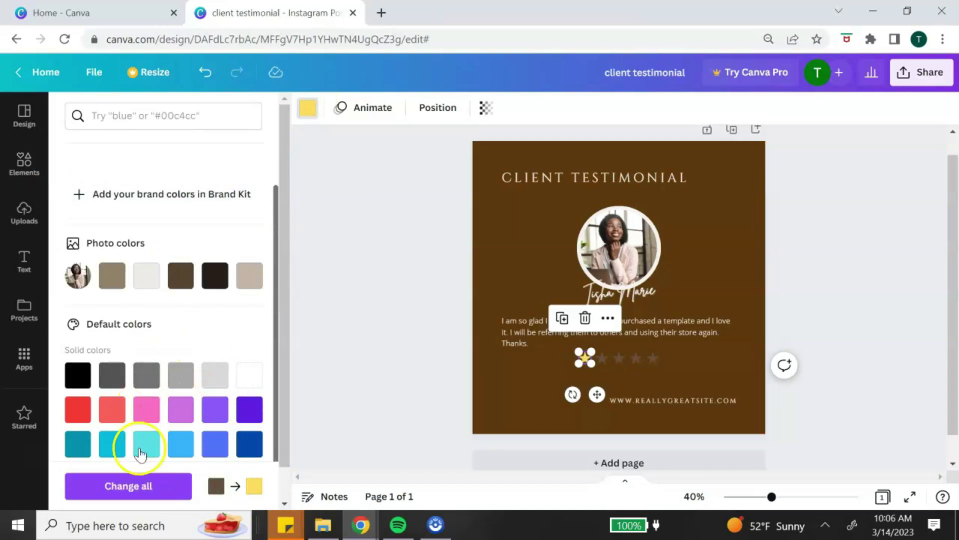
left_click(148, 492)
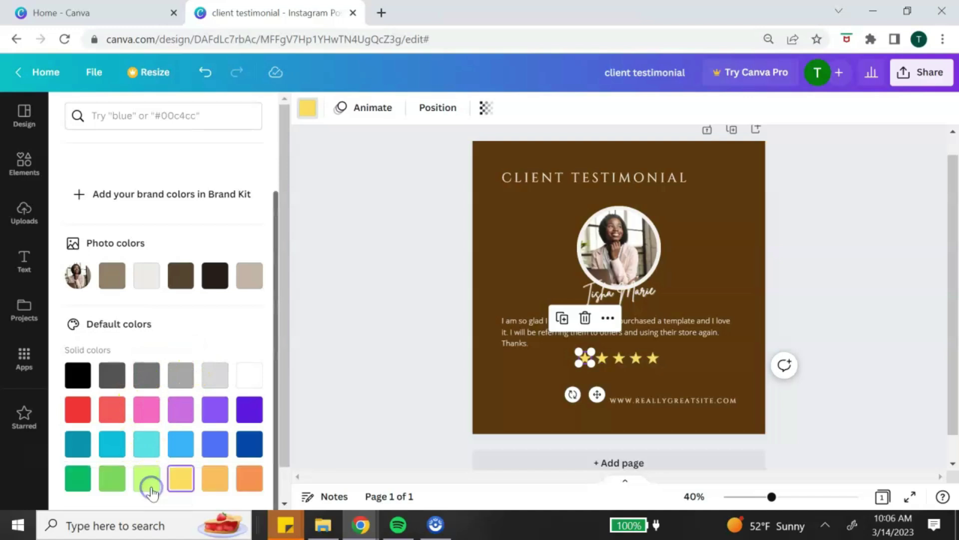
left_click(698, 365)
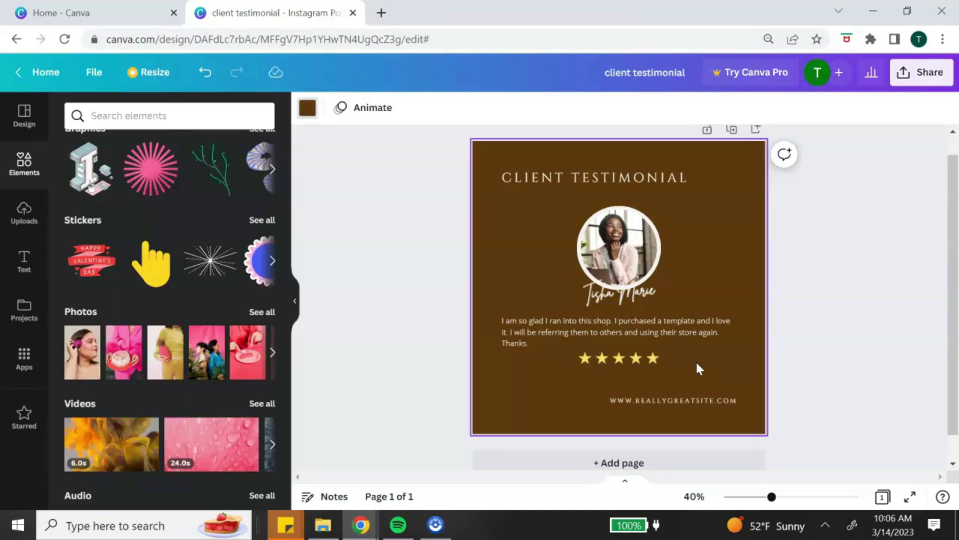
left_click(668, 368)
left_click(668, 368)
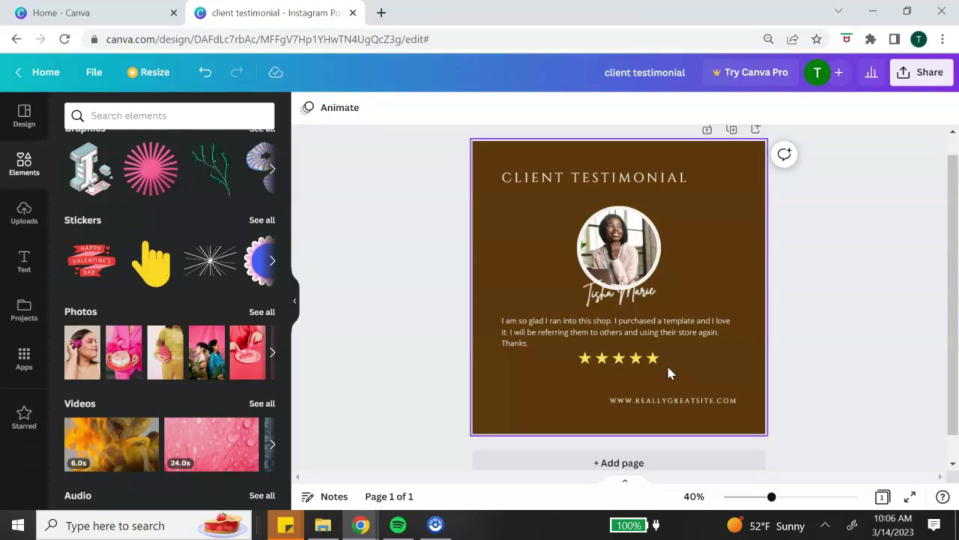
Step: Select all five yellow stars and group them into one object
left_click(654, 356)
left_click(634, 357)
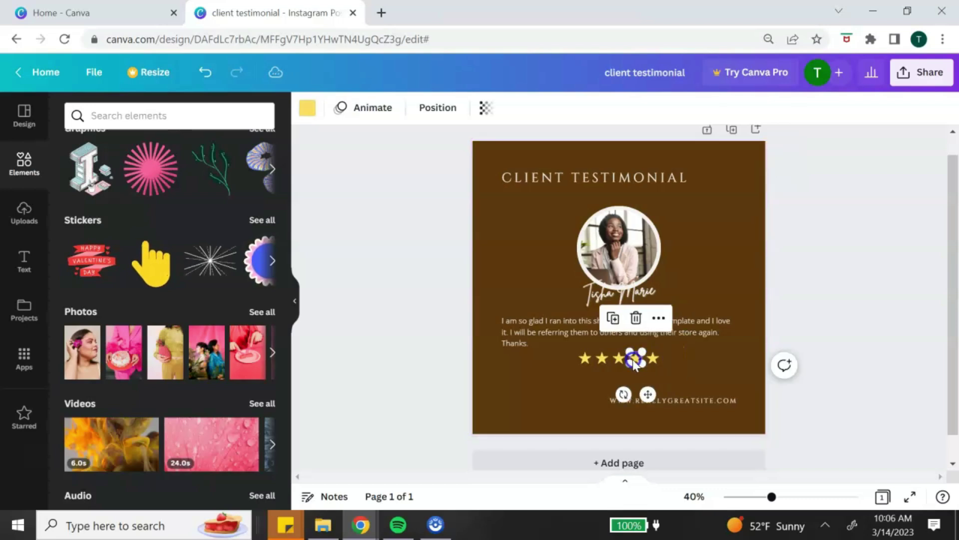
left_click(618, 359)
left_click(678, 362)
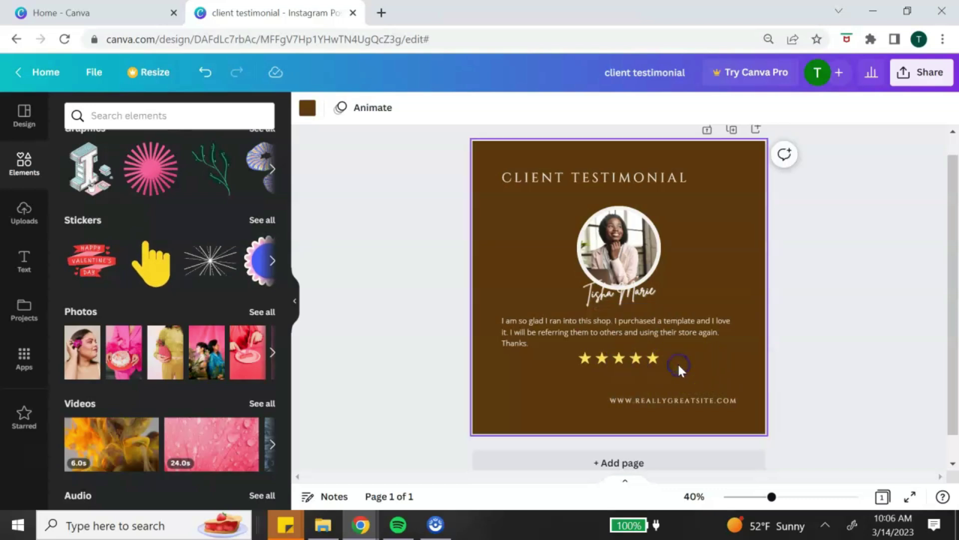
left_click_drag(675, 367, 569, 349)
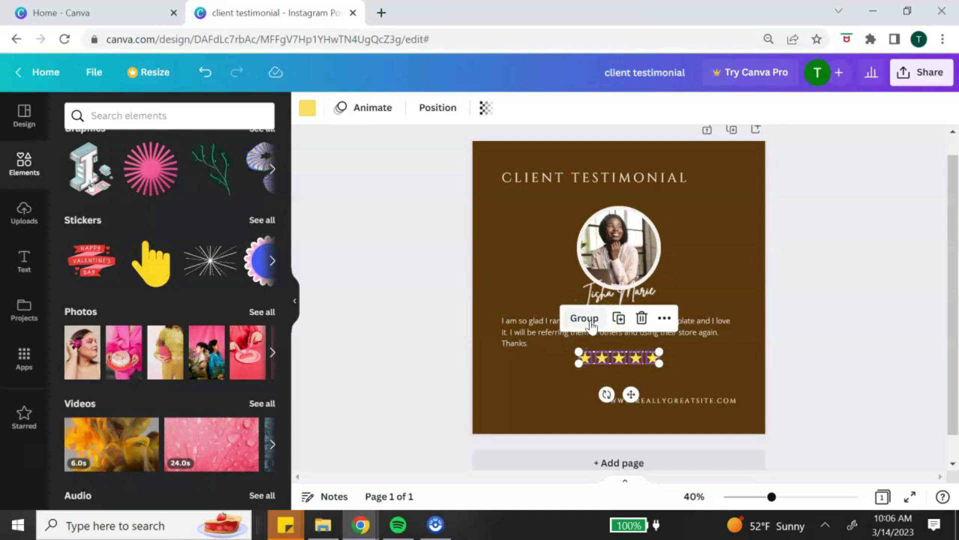
left_click(587, 320)
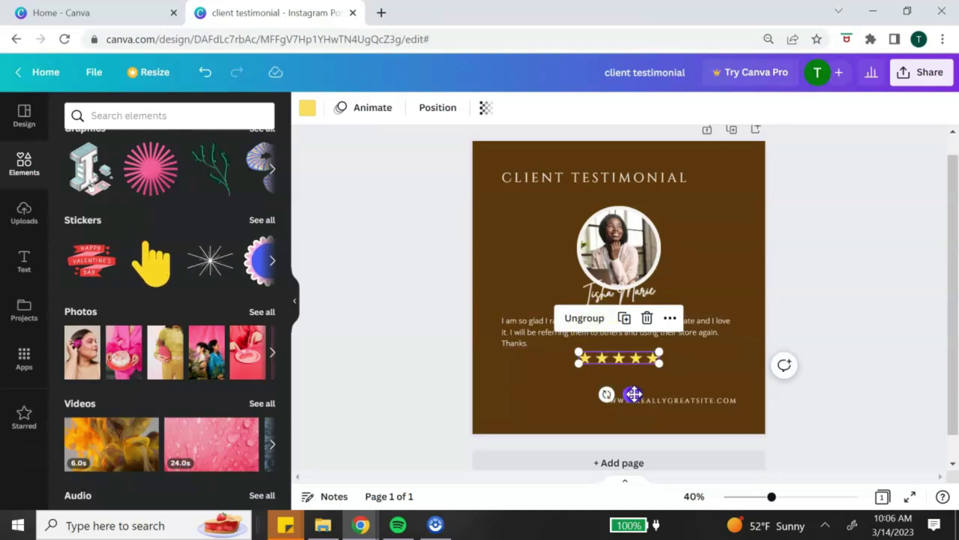
Step: Move the star group directly beneath the CLIENT TESTIMONIAL heading
left_click_drag(634, 393, 555, 236)
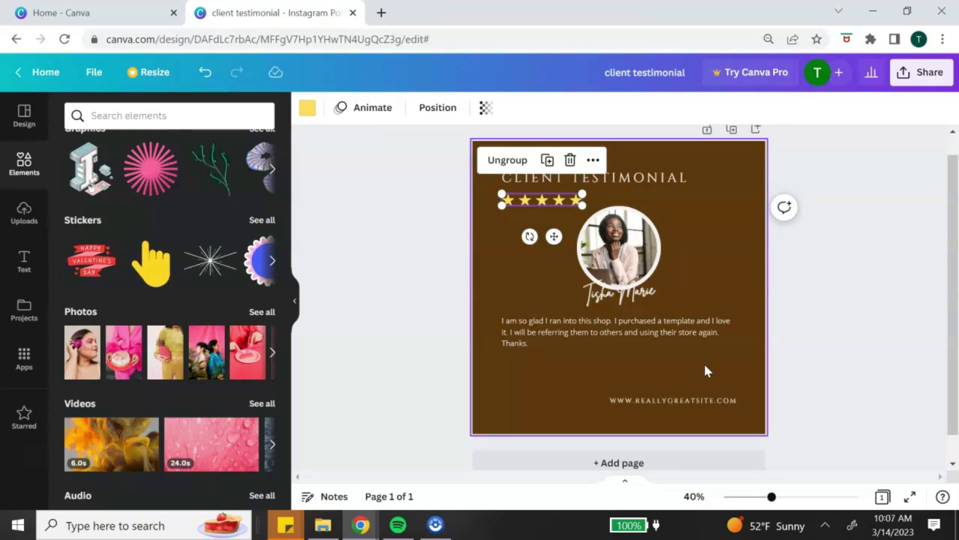
left_click(687, 230)
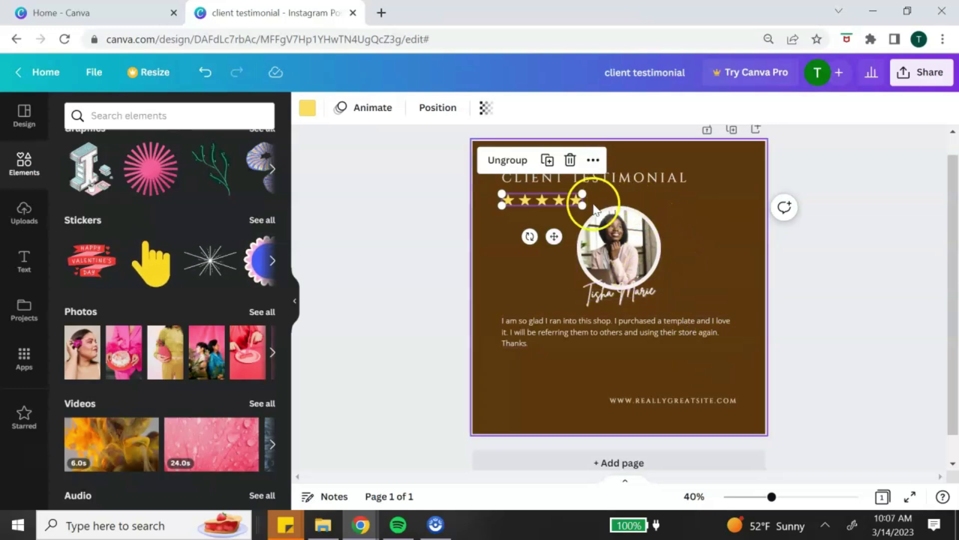
left_click(504, 230)
left_click_drag(492, 191, 574, 201)
left_click(664, 246)
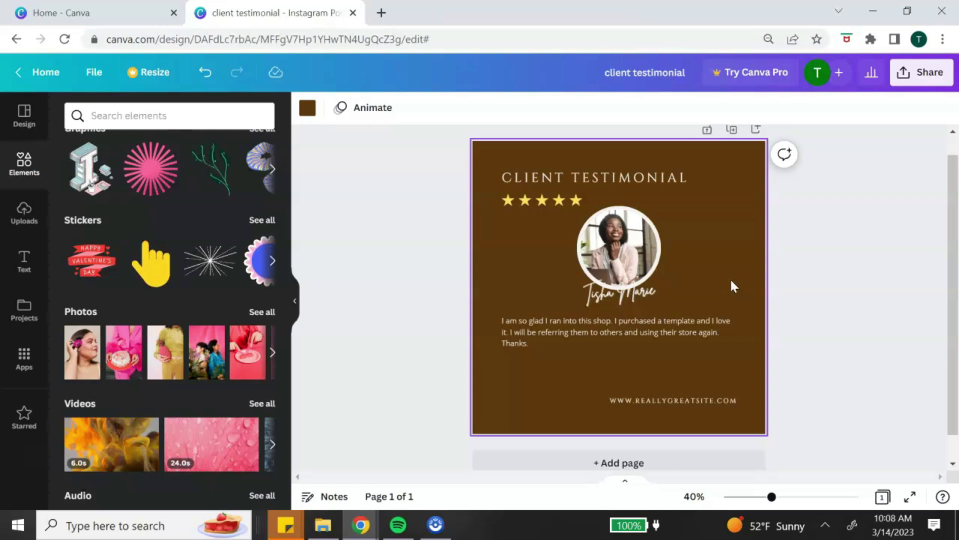
Step: Duplicate the testimonial post into a second page and retitle the design from 'client testimonial' to 'Testimonial Ig Posts'
scroll(732, 286, "up", 1)
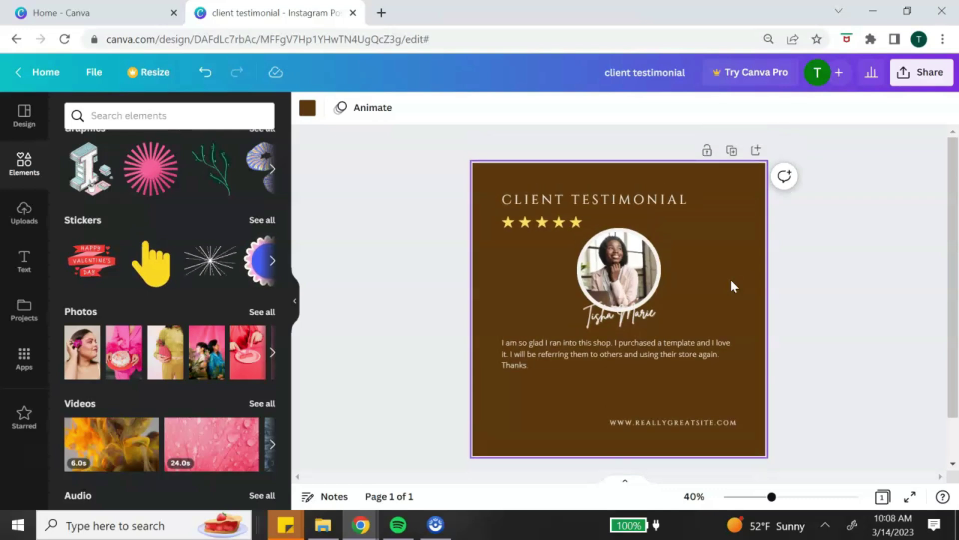
left_click(733, 153)
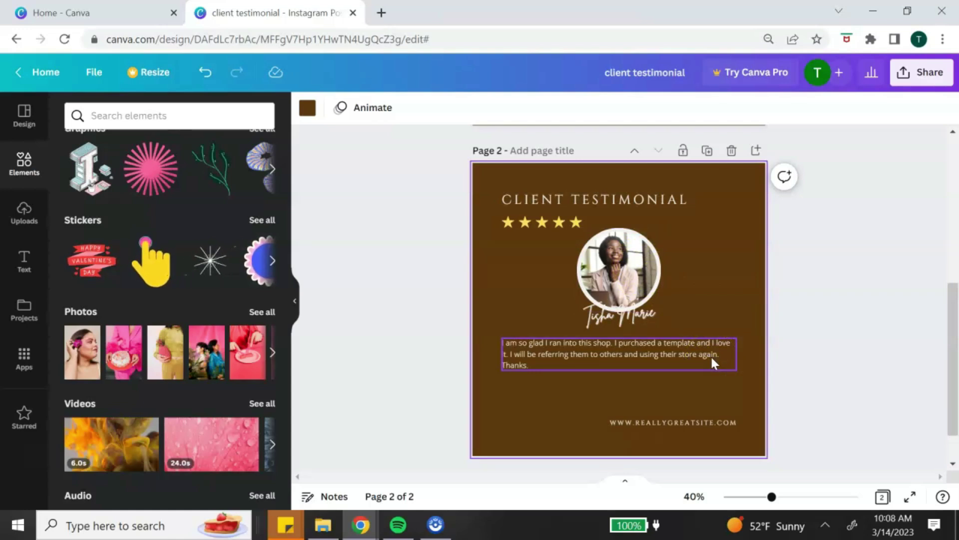
scroll(738, 281, "up", 5)
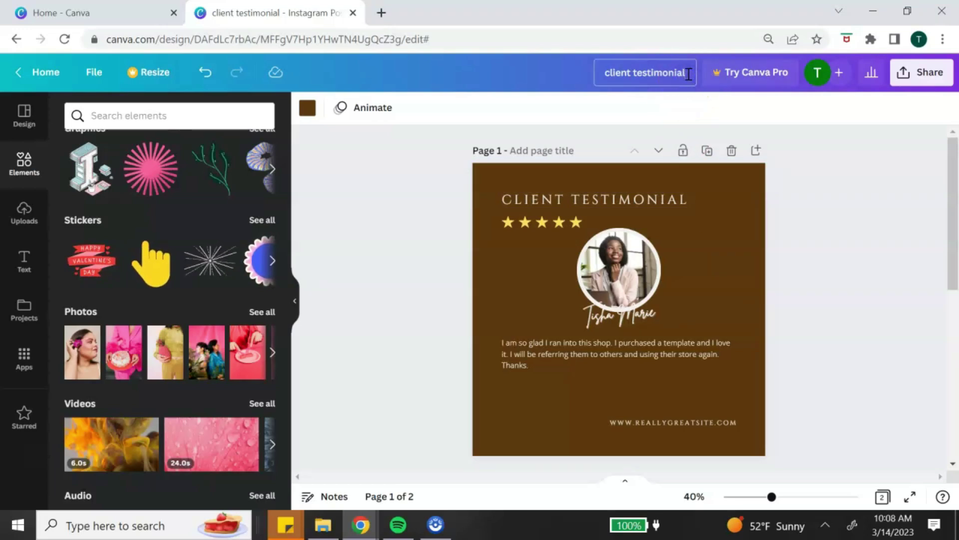
left_click_drag(692, 73, 587, 76)
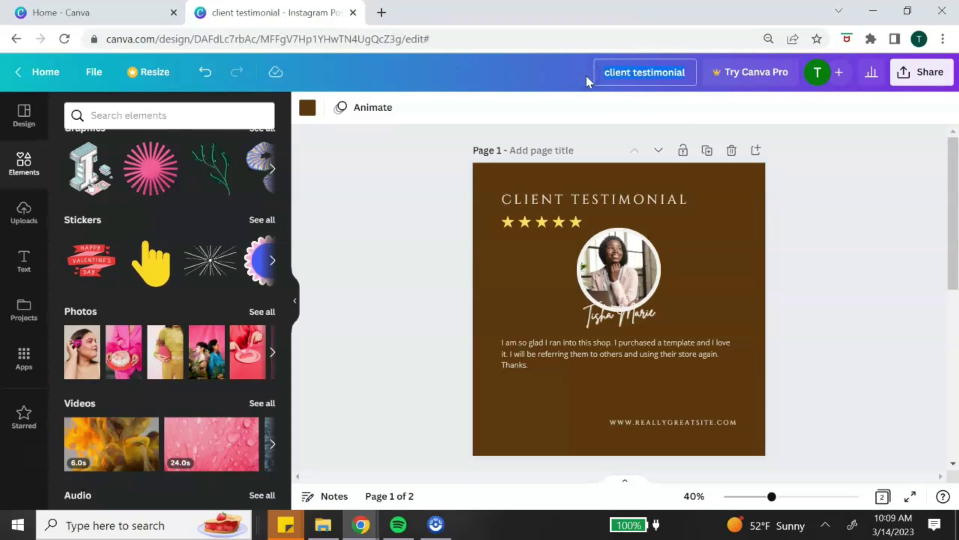
type("Testimonial Ig Posts")
left_click(827, 292)
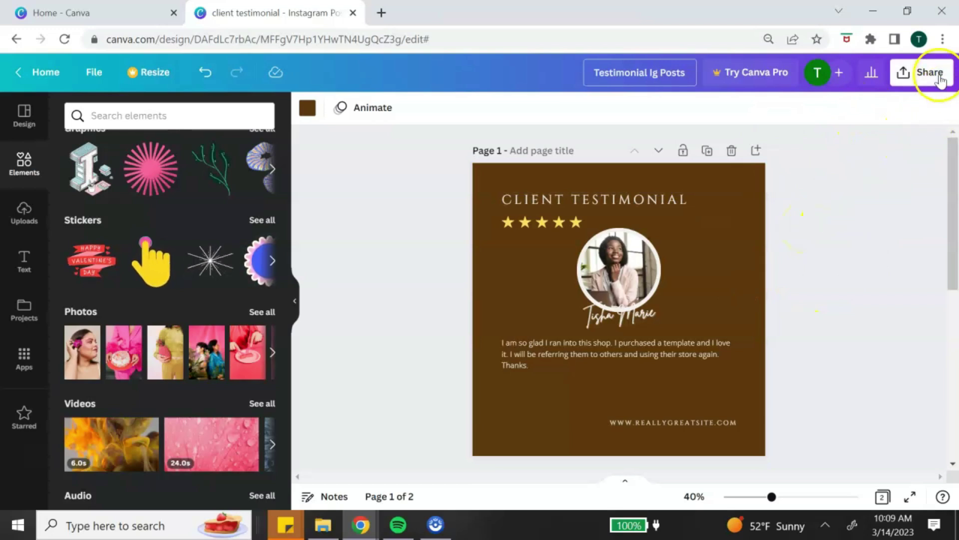
Step: Download the design as a 1,080 × 1,080 PNG with only Page 1 selected
left_click(937, 75)
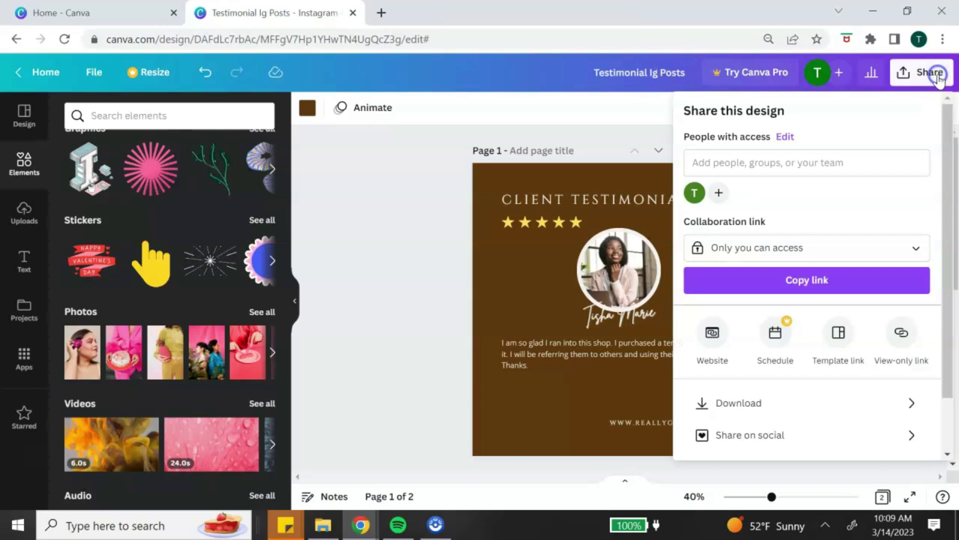
left_click(913, 402)
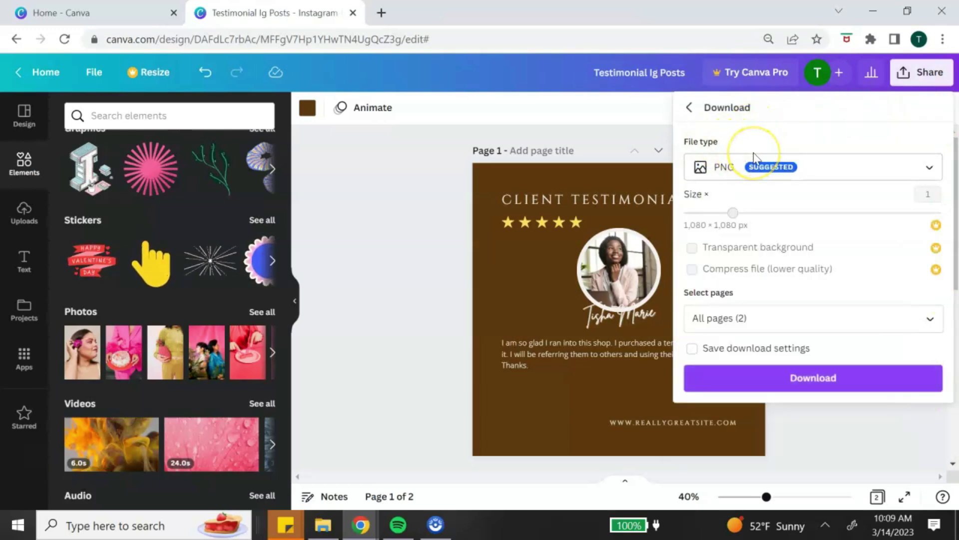
left_click(898, 180)
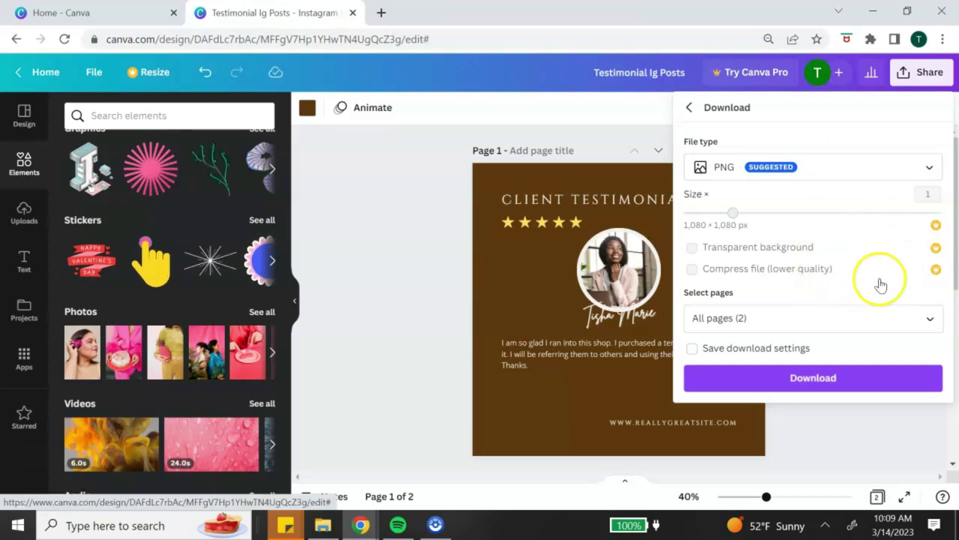
left_click(930, 320)
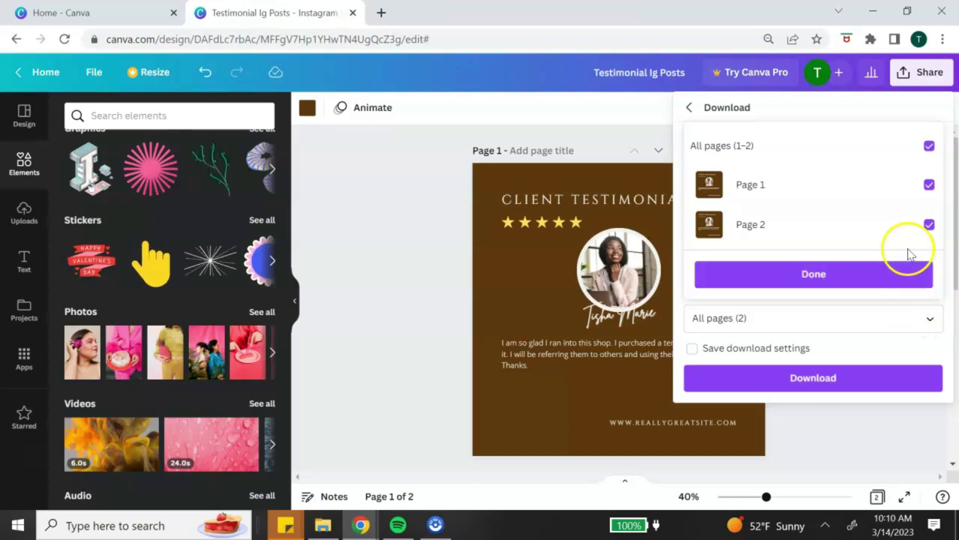
left_click(929, 150)
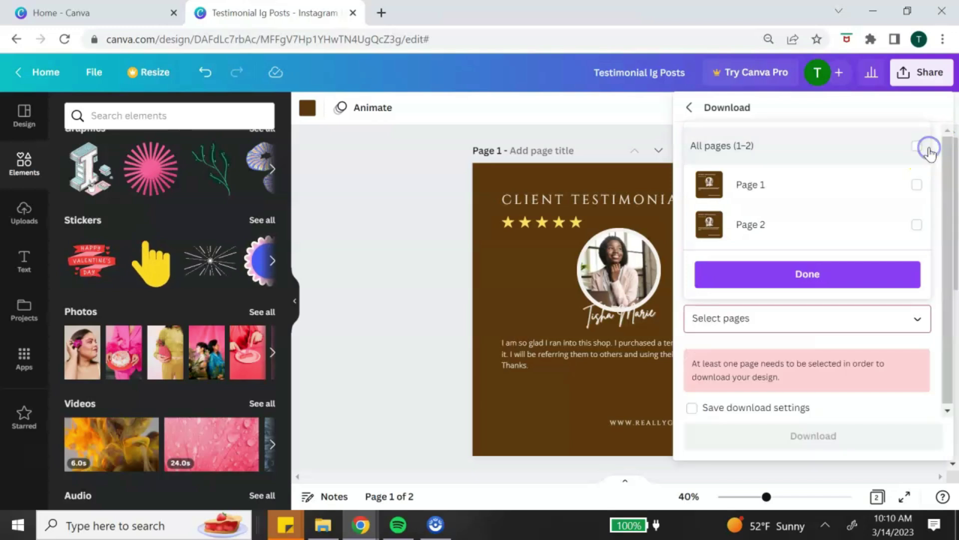
left_click(915, 187)
left_click(841, 271)
left_click(869, 382)
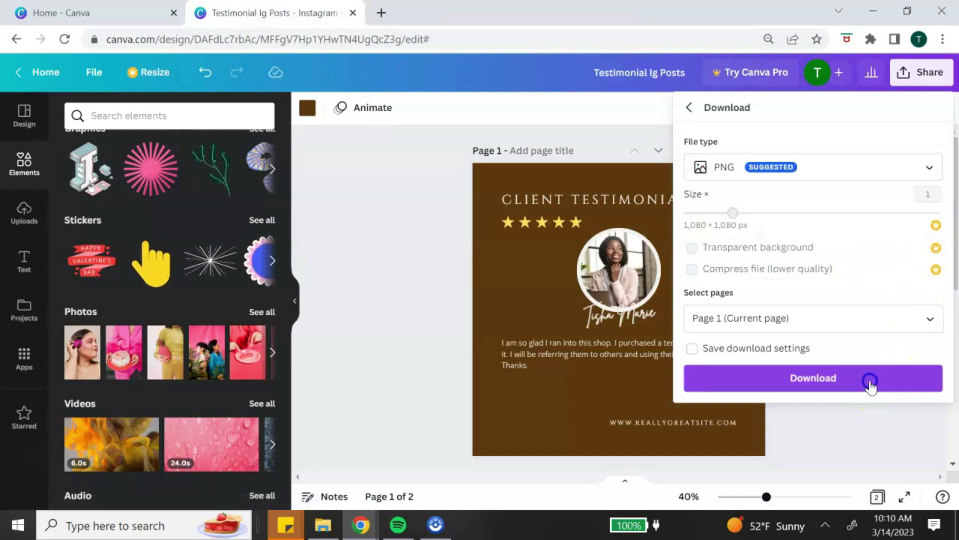